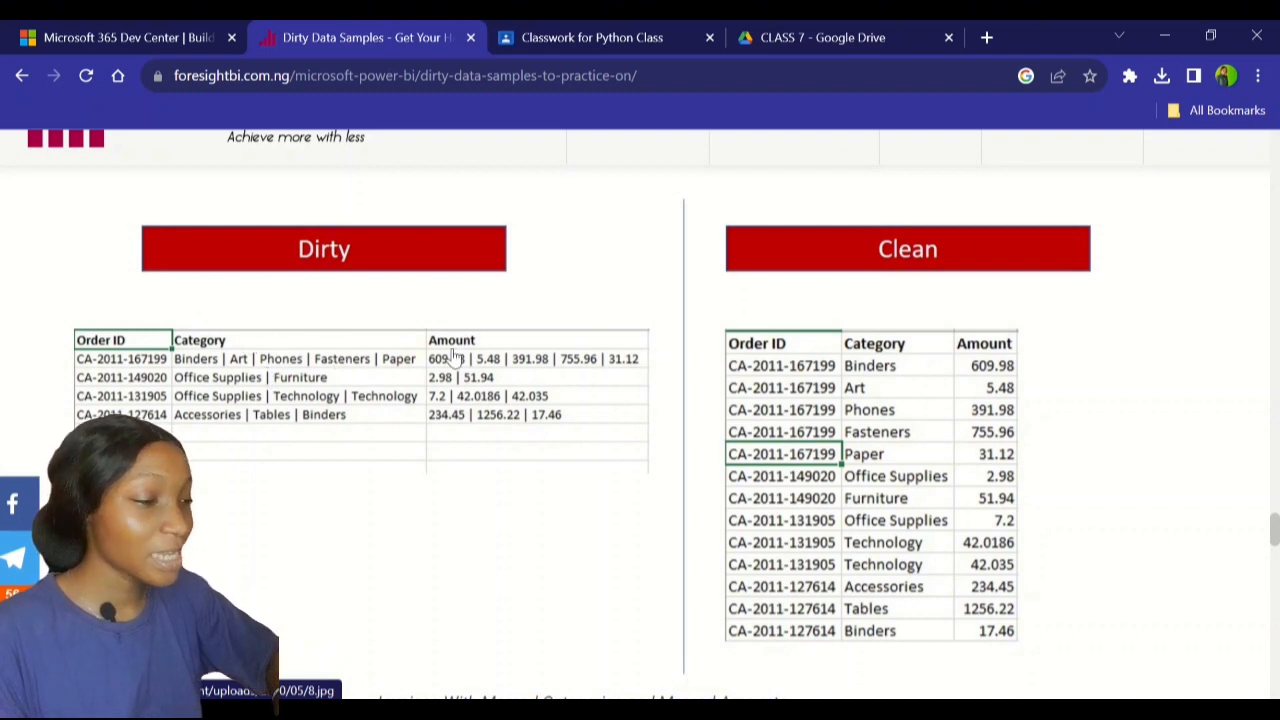
Compare the Dirty and Clean invoice samples in Chrome, then bring Power Query Editor forward
{"action": "scroll", "coordinate": [492, 343], "scroll_direction": "down", "scroll_amount": 1}
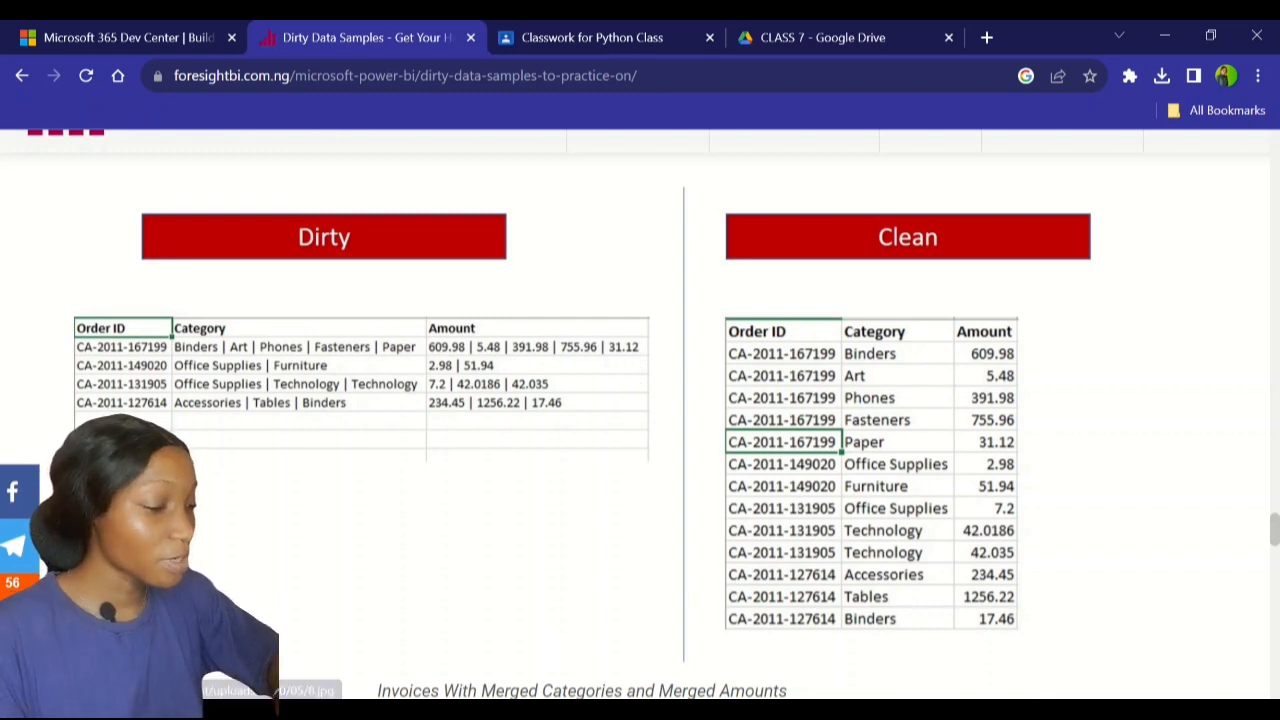
{"action": "mouse_move", "coordinate": [560, 712]}
{"action": "left_click", "coordinate": [615, 665]}
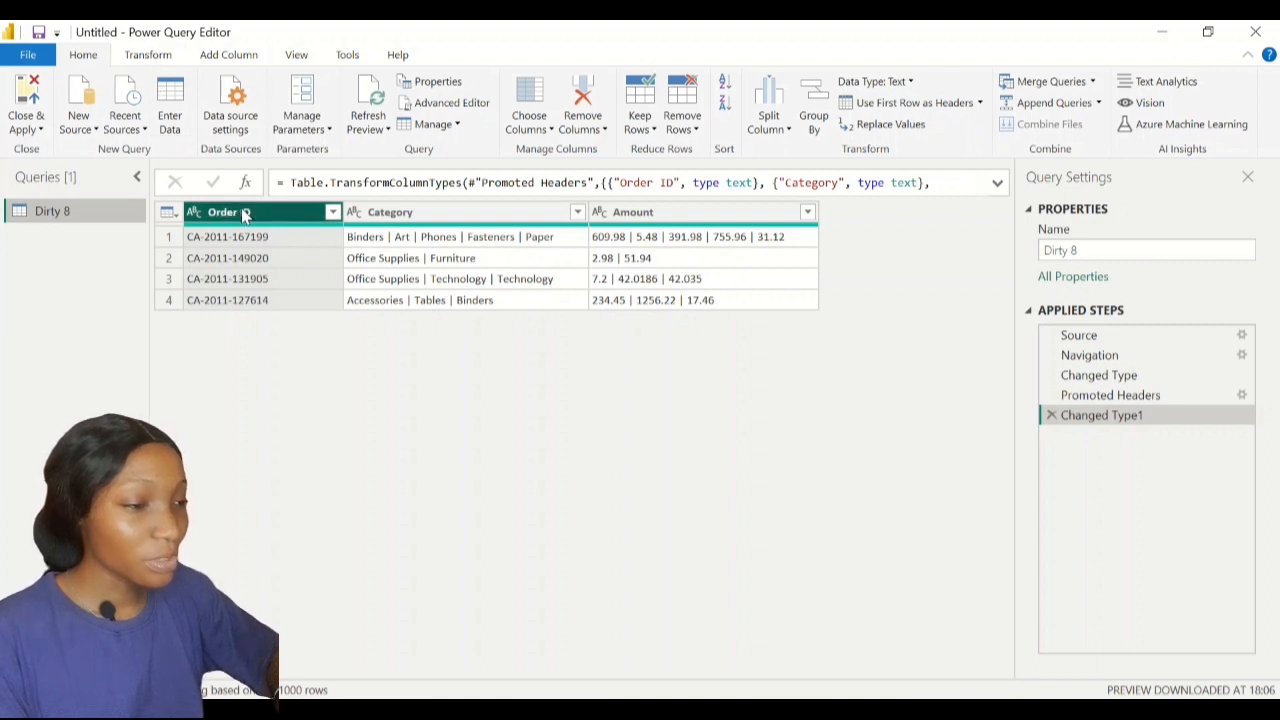
Unpivot every column except Order ID into Attribute and Value rows, then select Value
{"action": "left_click", "coordinate": [150, 54]}
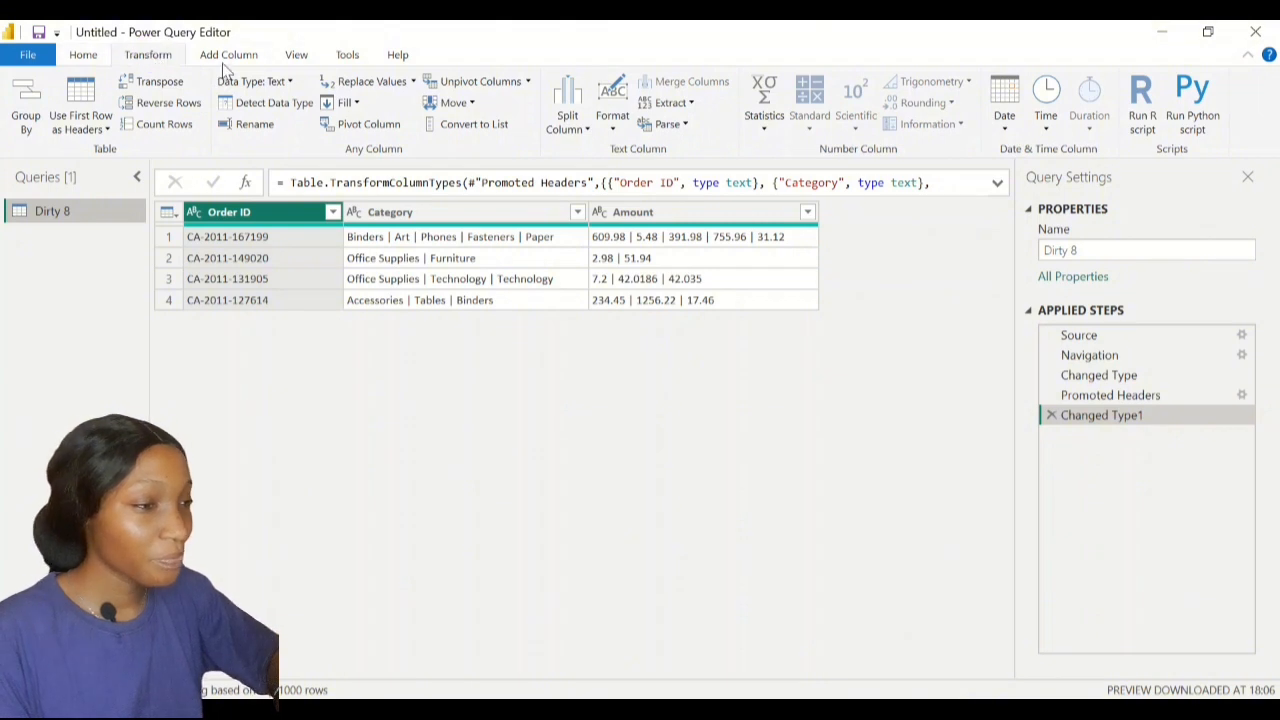
{"action": "left_click", "coordinate": [529, 83]}
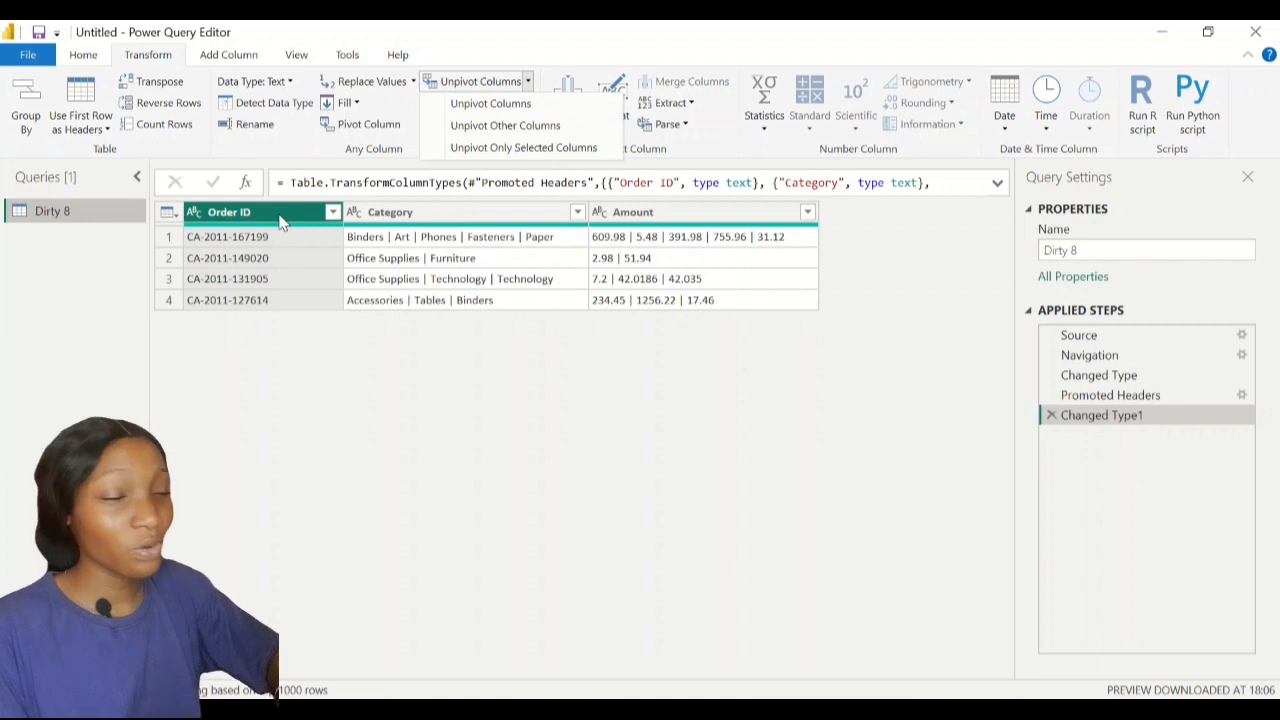
{"action": "left_click", "coordinate": [537, 127]}
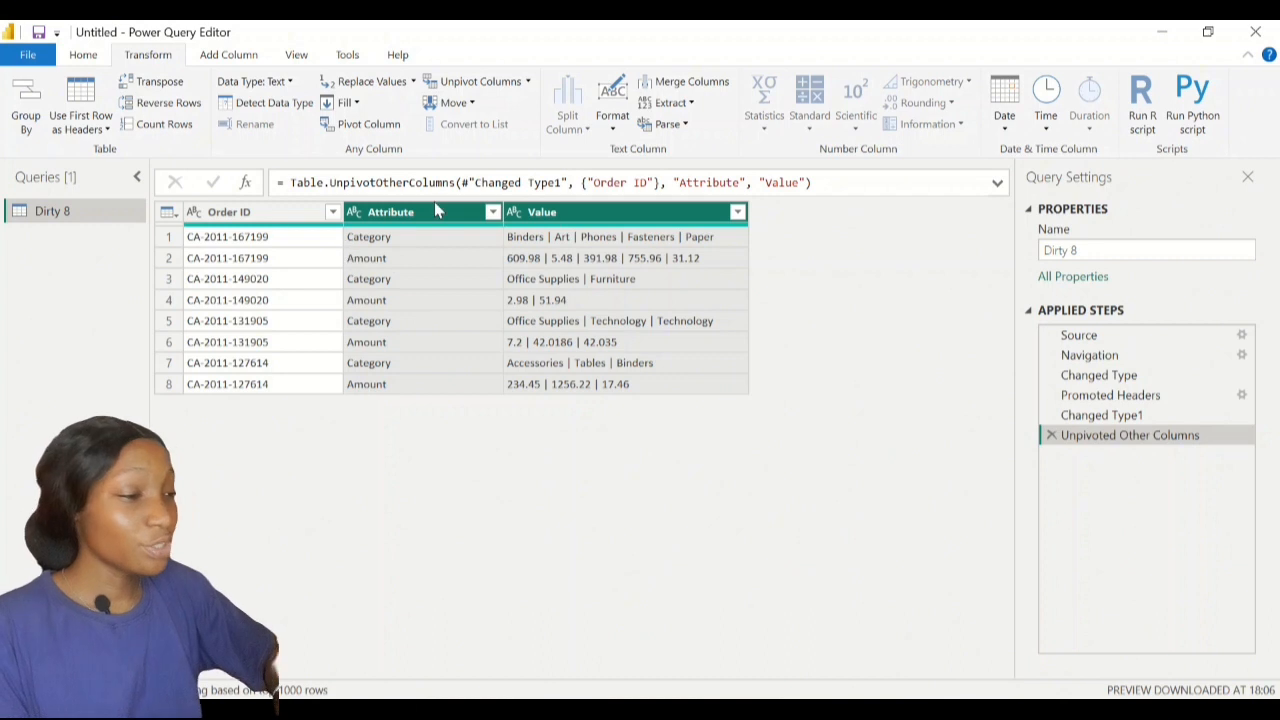
{"action": "left_click", "coordinate": [535, 212]}
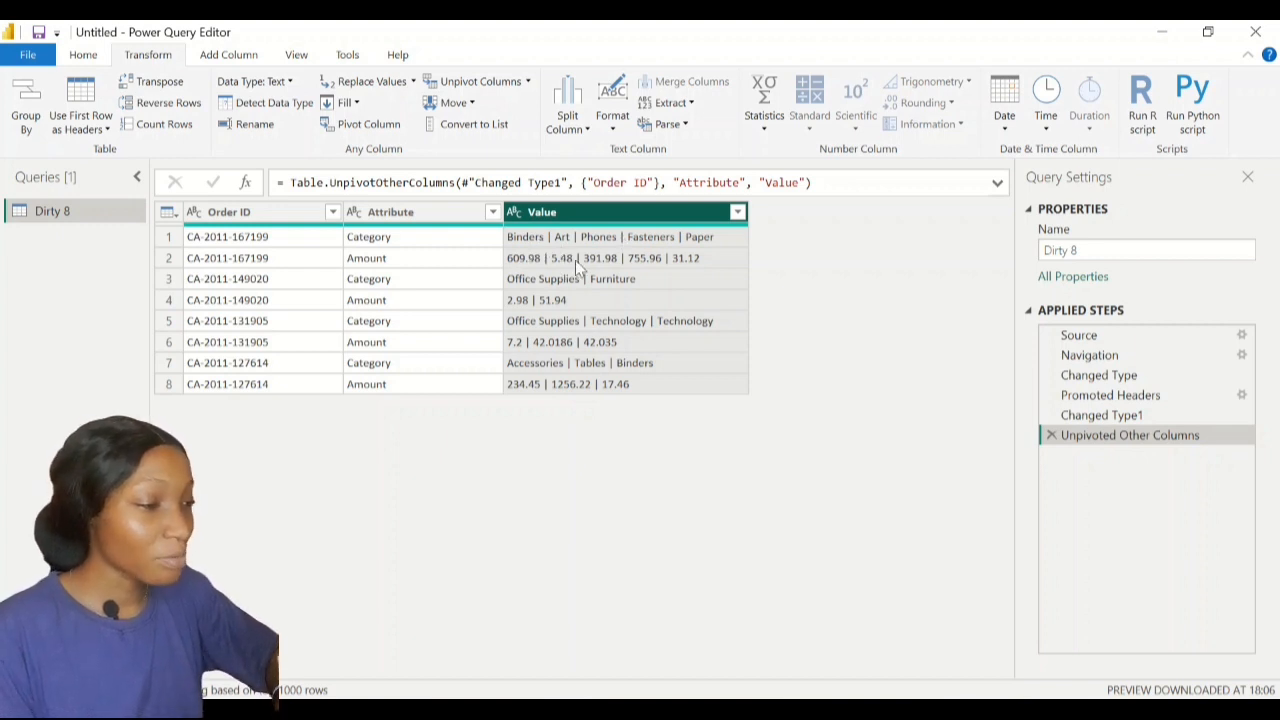
Split the Value column at each pipe delimiter into Value.1, Value.2, Value.3 and further columns
{"action": "left_click", "coordinate": [572, 216]}
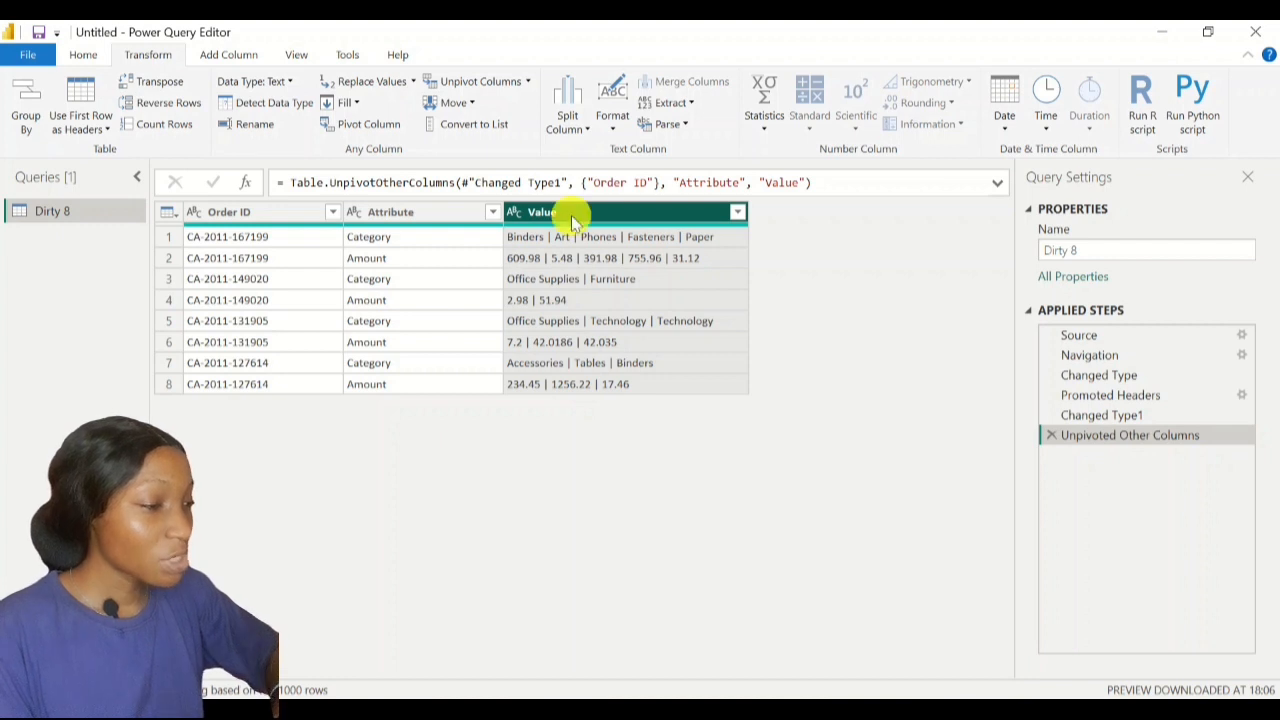
{"action": "right_click", "coordinate": [573, 218]}
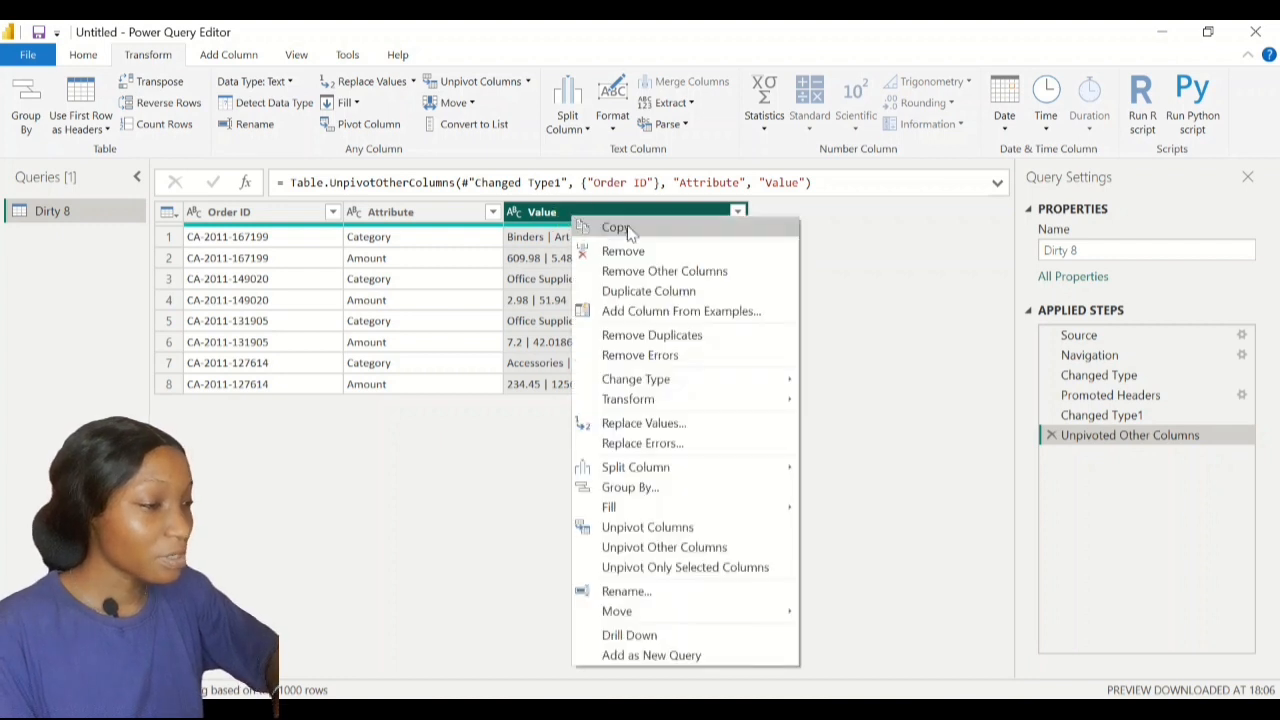
{"action": "mouse_move", "coordinate": [670, 472]}
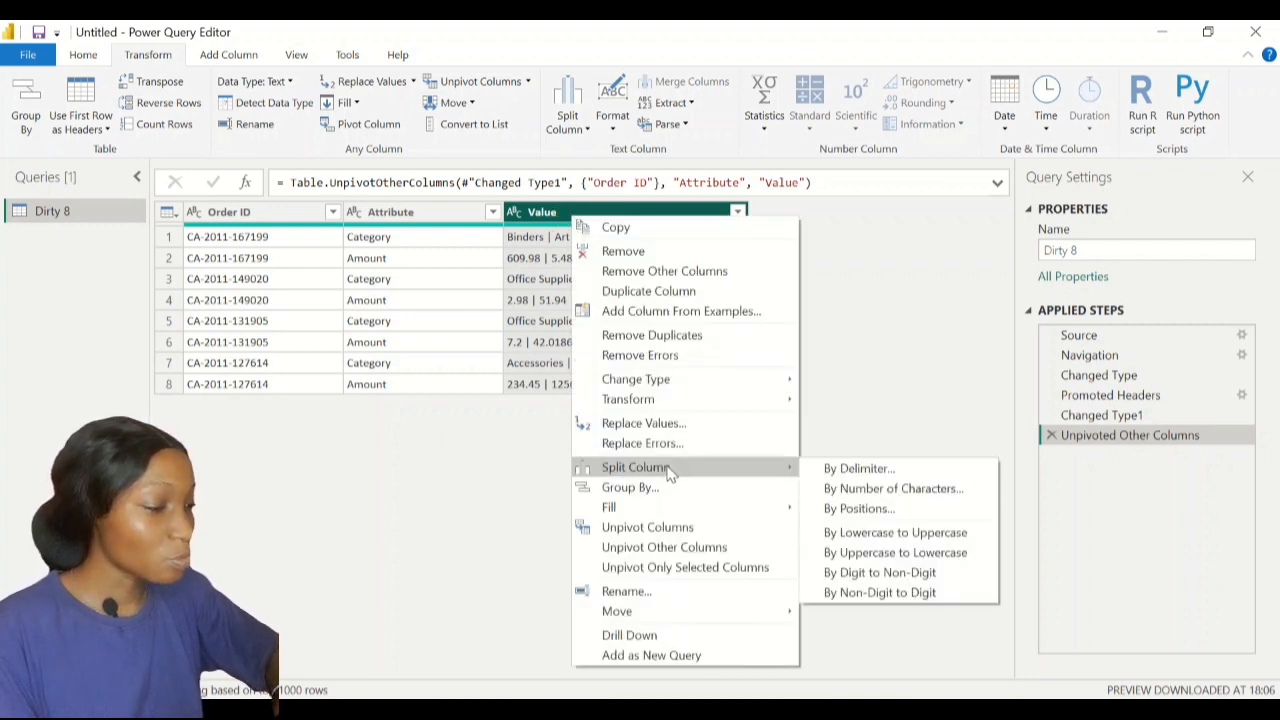
{"action": "left_click", "coordinate": [845, 472]}
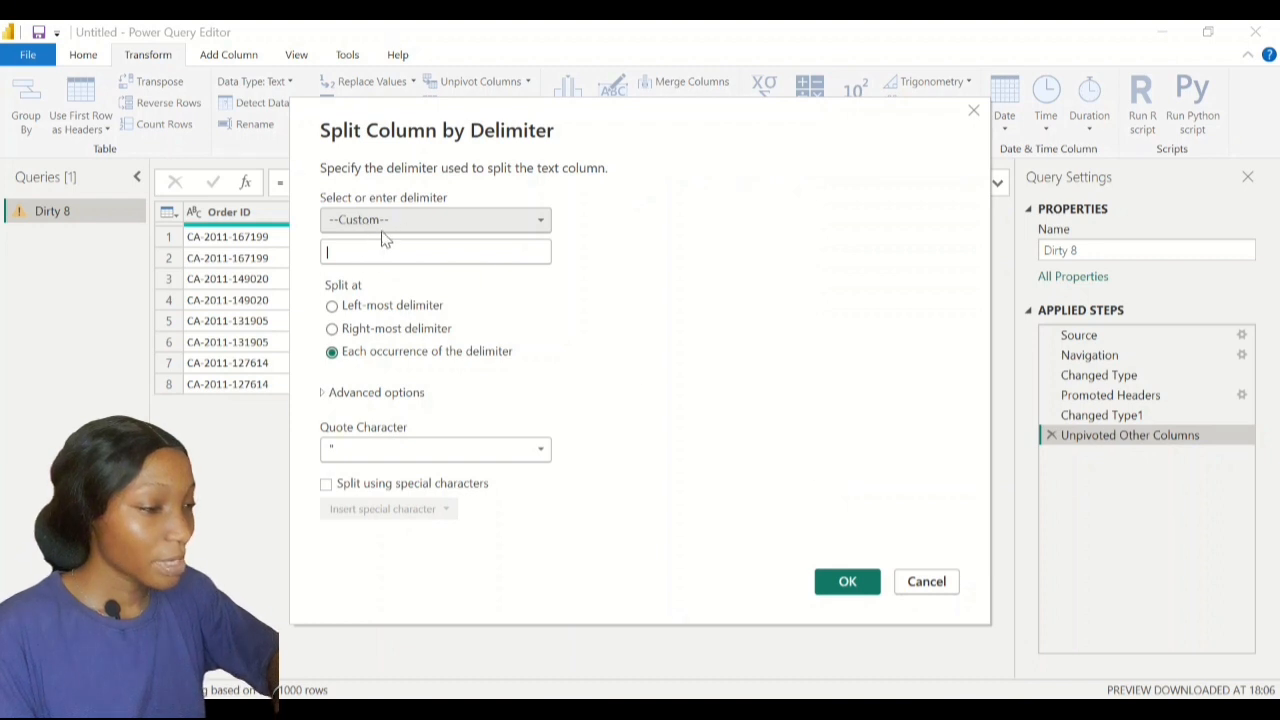
{"action": "left_click", "coordinate": [325, 255]}
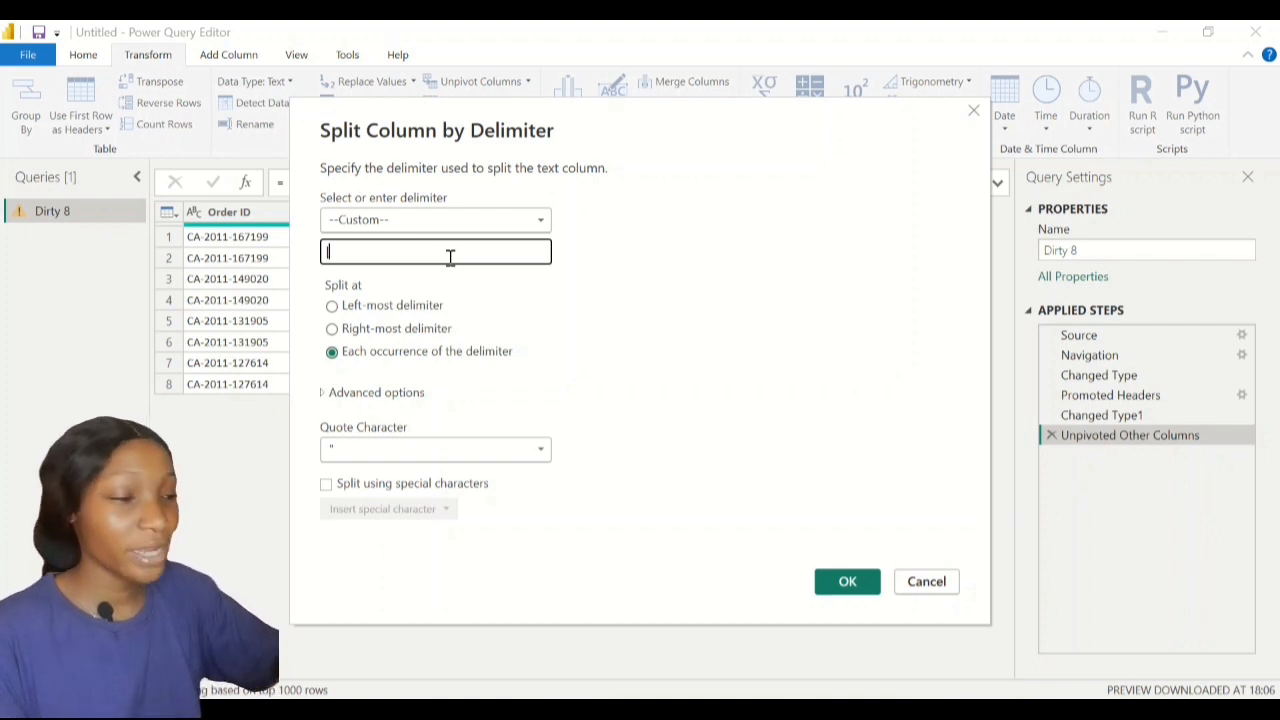
{"action": "left_click_drag", "start_coordinate": [480, 108], "coordinate": [466, 395]}
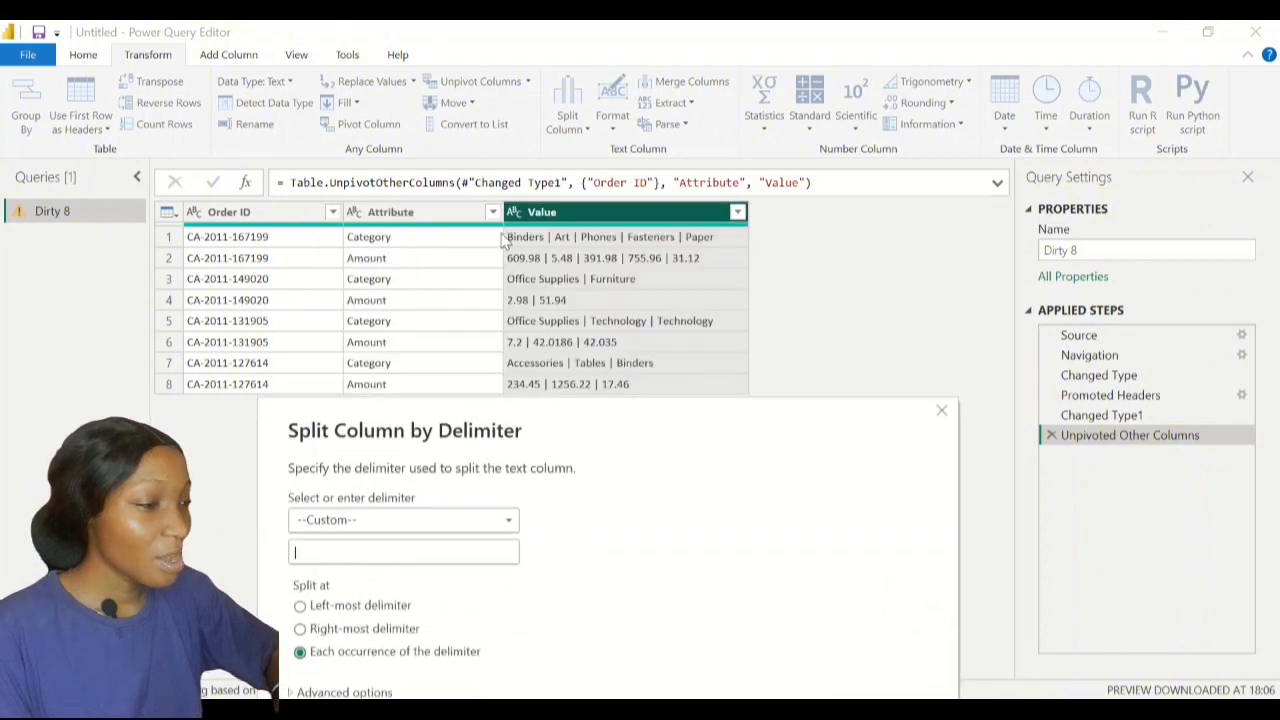
{"action": "left_click_drag", "start_coordinate": [546, 417], "coordinate": [537, 149]}
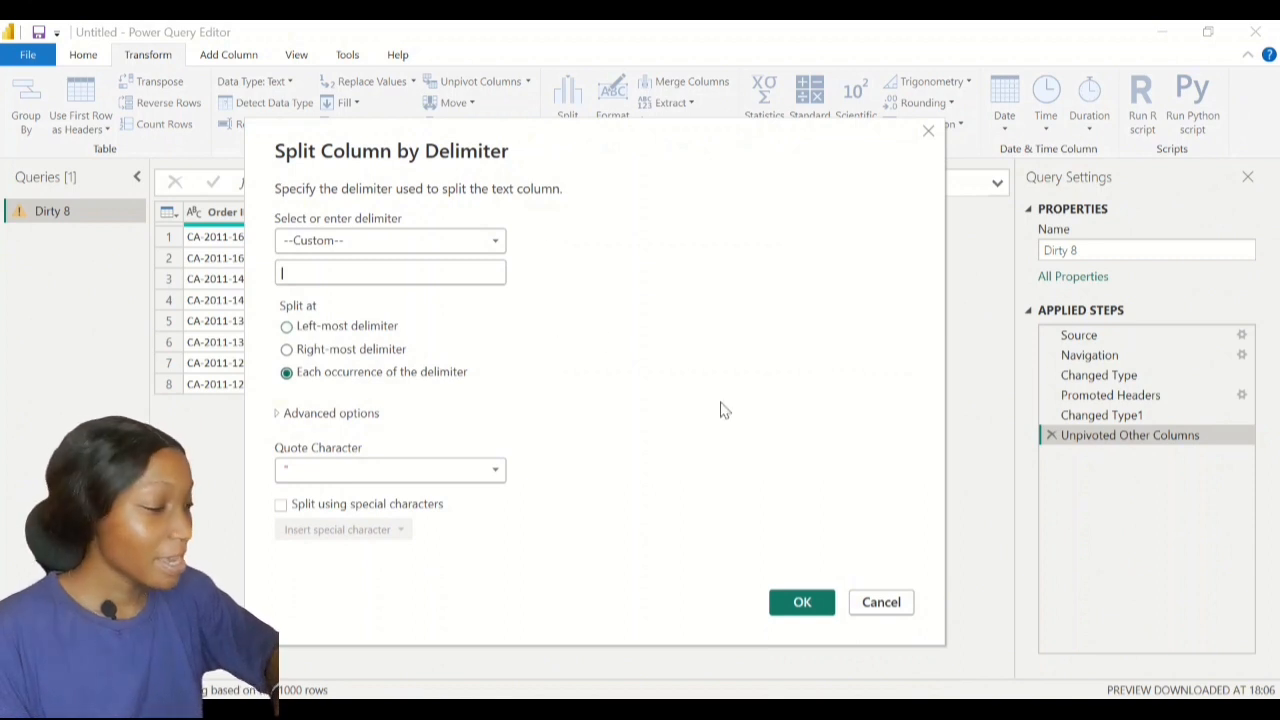
{"action": "left_click", "coordinate": [800, 604]}
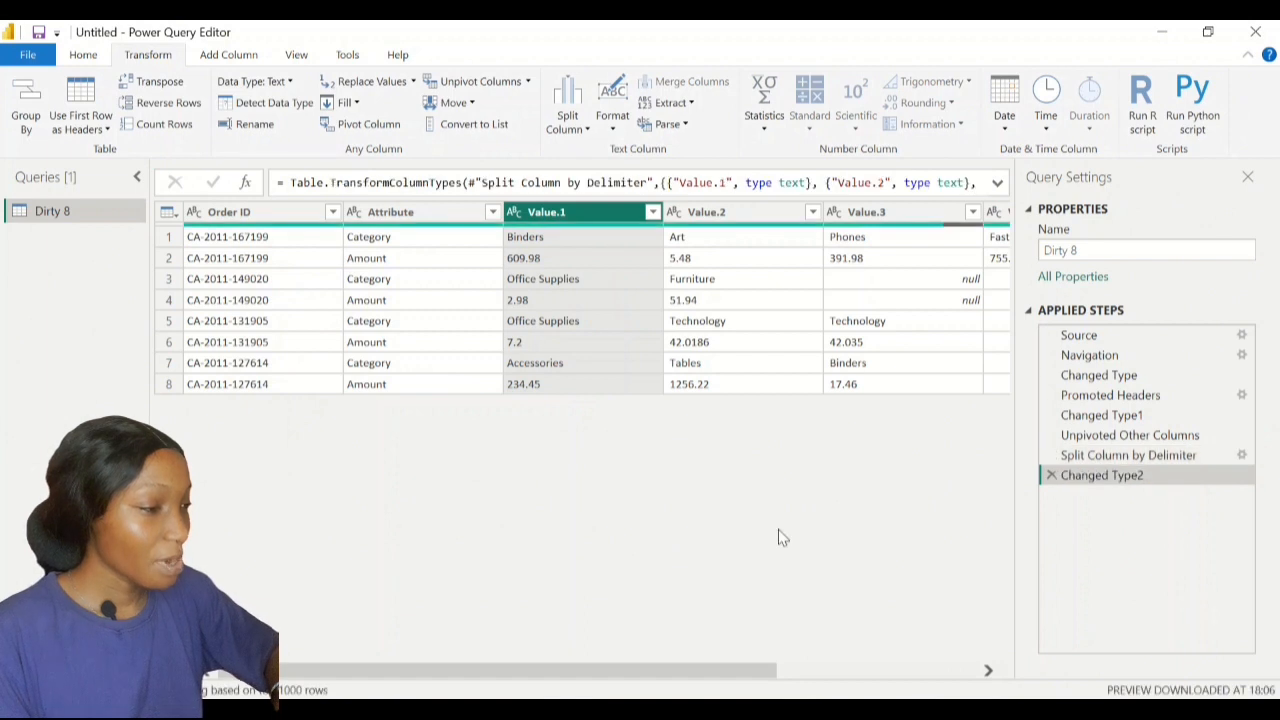
{"action": "scroll", "coordinate": [769, 391], "scroll_direction": "right", "scroll_amount": 5}
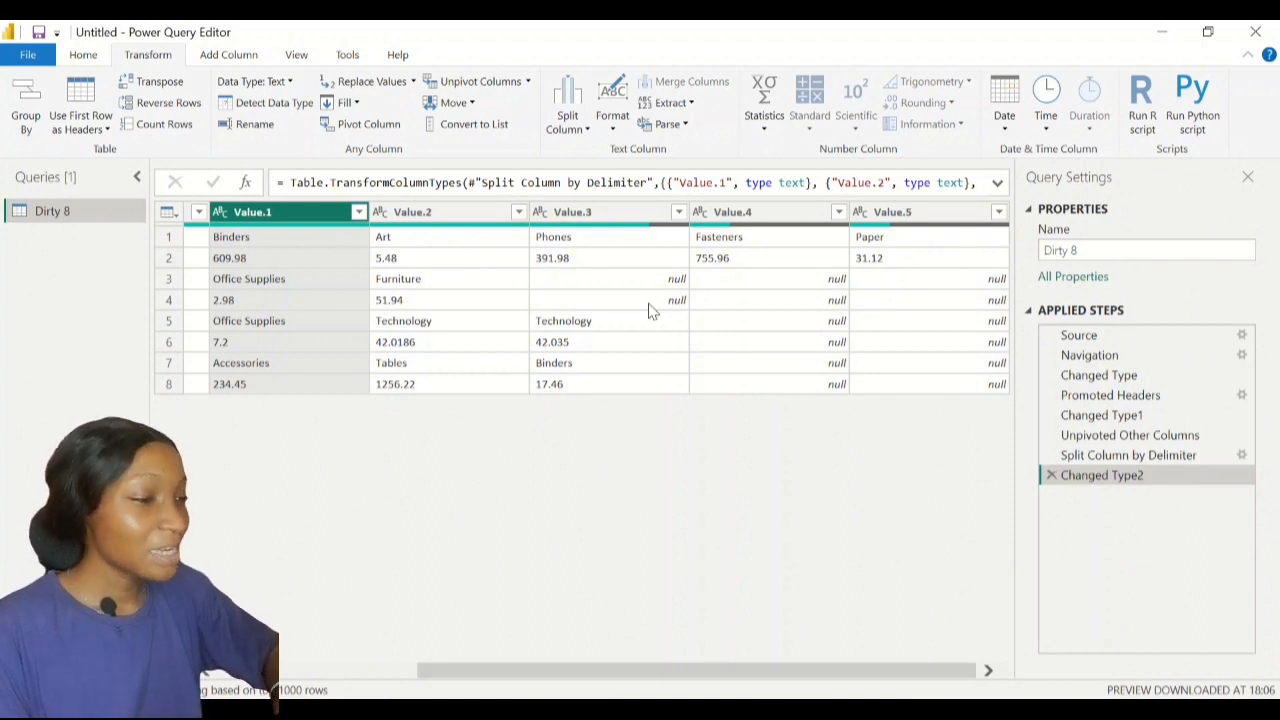
After checking Value.4 and Value.5, switch back to the Chrome sample tables
{"action": "left_click", "coordinate": [617, 710]}
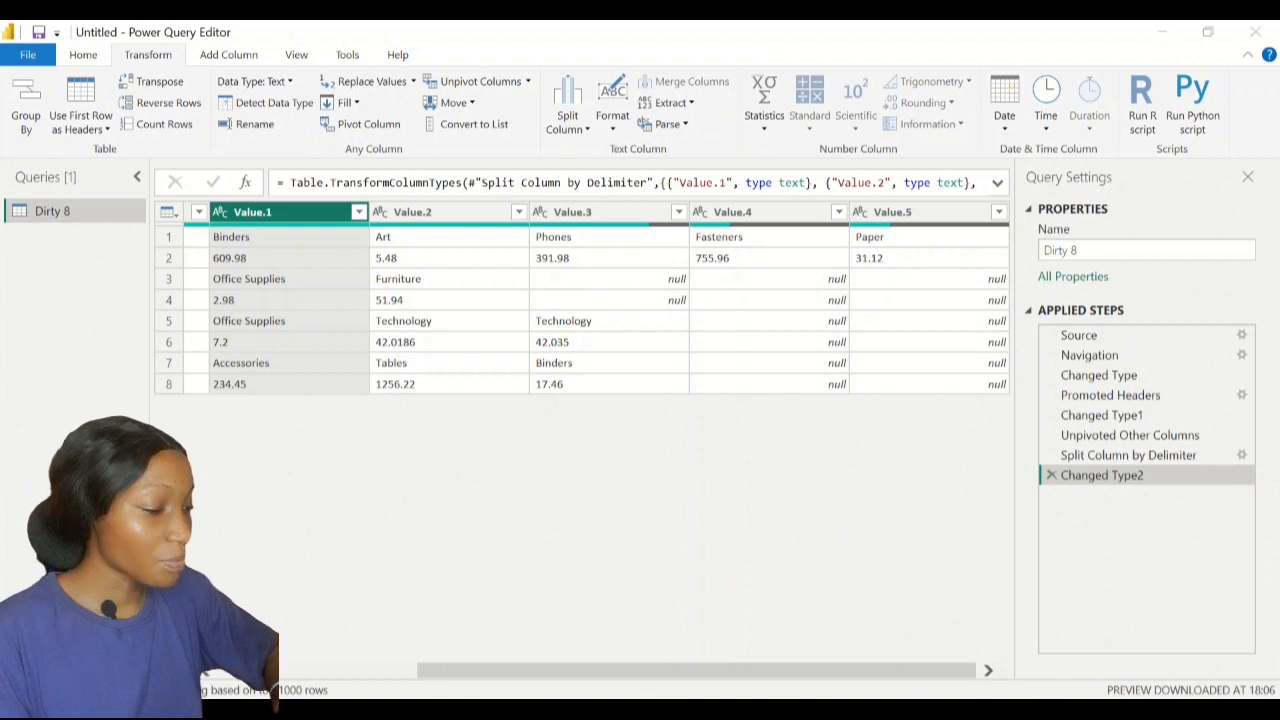
Scroll across to review the Clean target table, then return to Power Query Editor
{"action": "scroll", "coordinate": [886, 447], "scroll_direction": "right", "scroll_amount": 2}
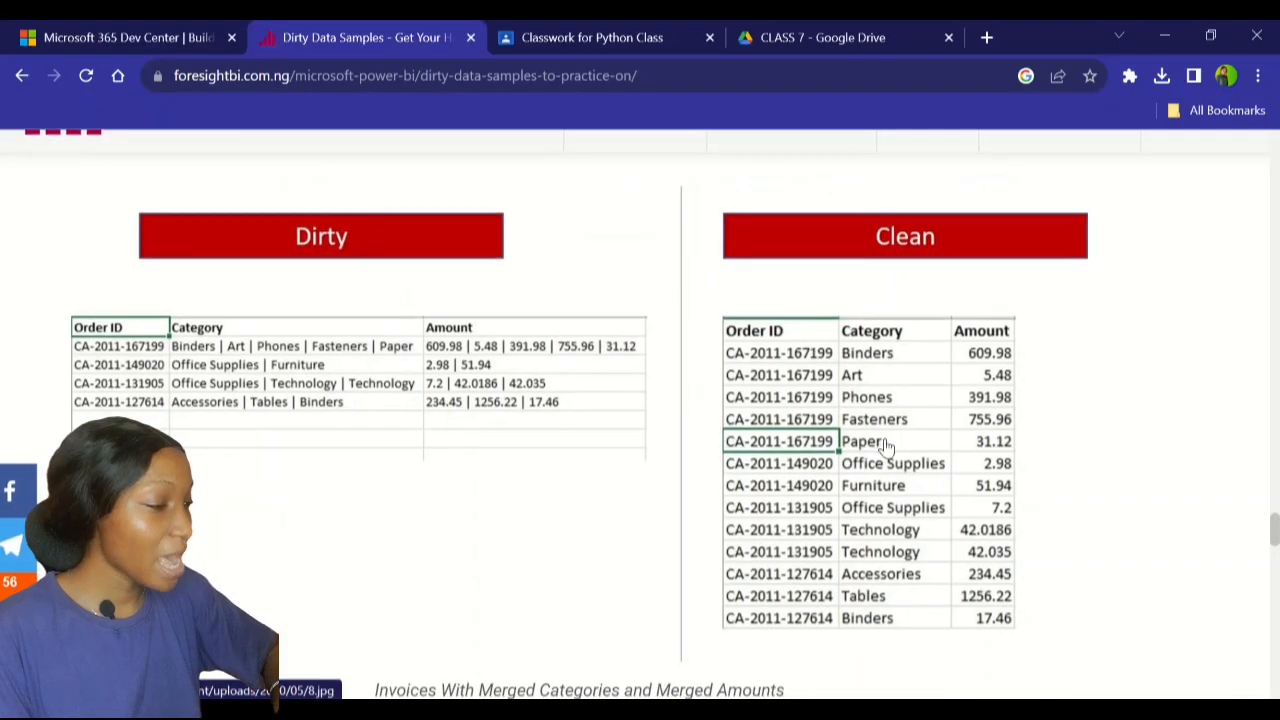
{"action": "scroll", "coordinate": [886, 447], "scroll_direction": "right", "scroll_amount": 1}
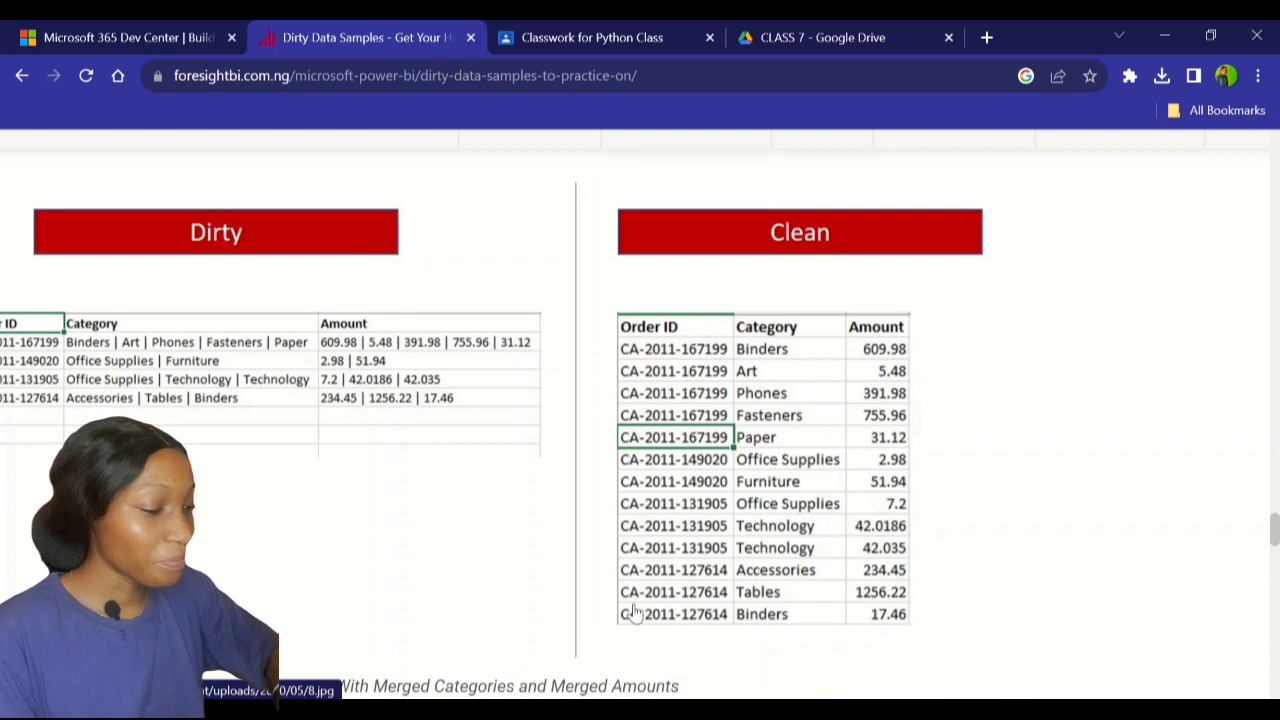
{"action": "key", "text": "alt+Tab"}
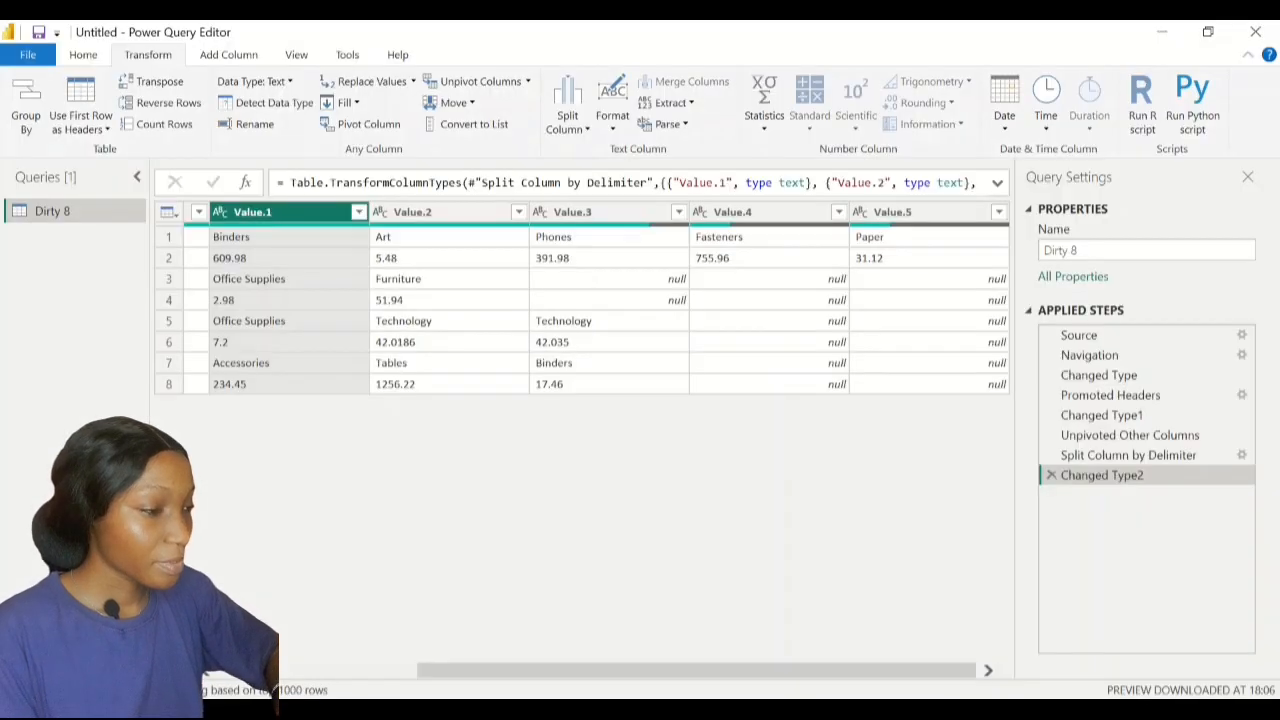
Select the Order ID and Attribute columns together and open the Unpivot Columns options
{"action": "scroll", "coordinate": [664, 358], "scroll_direction": "left", "scroll_amount": 5}
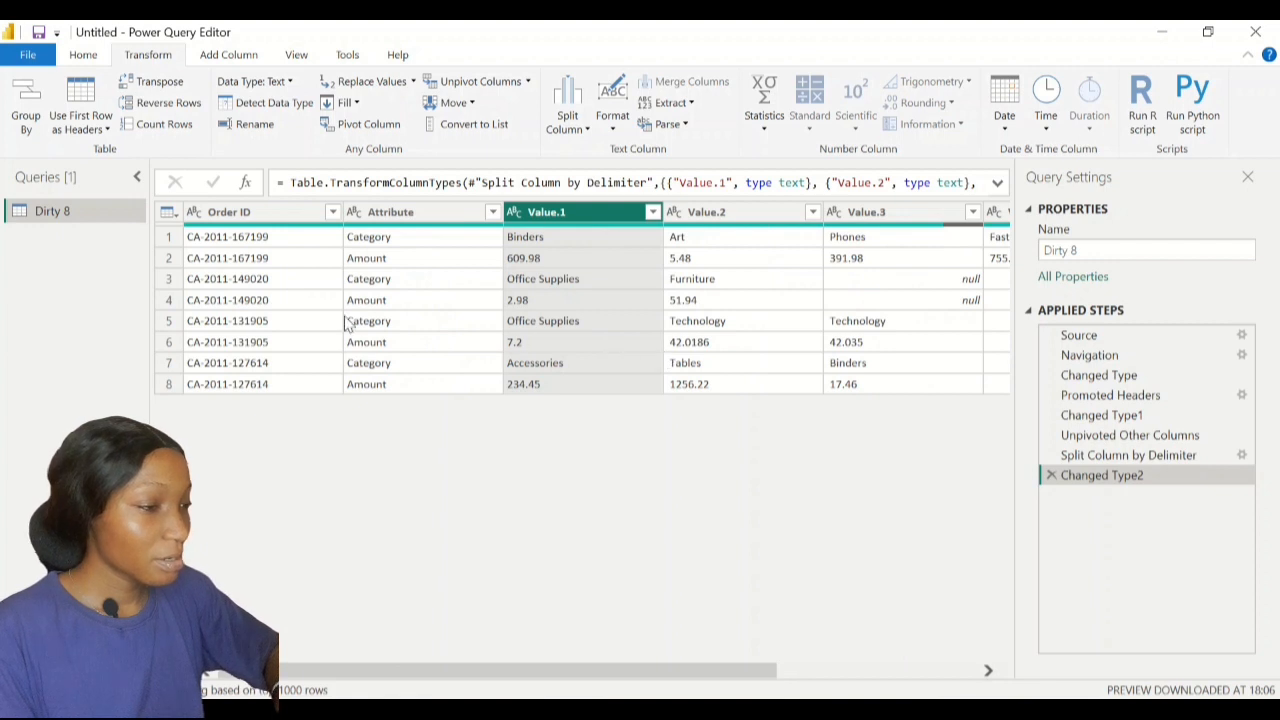
{"action": "left_click", "coordinate": [245, 212]}
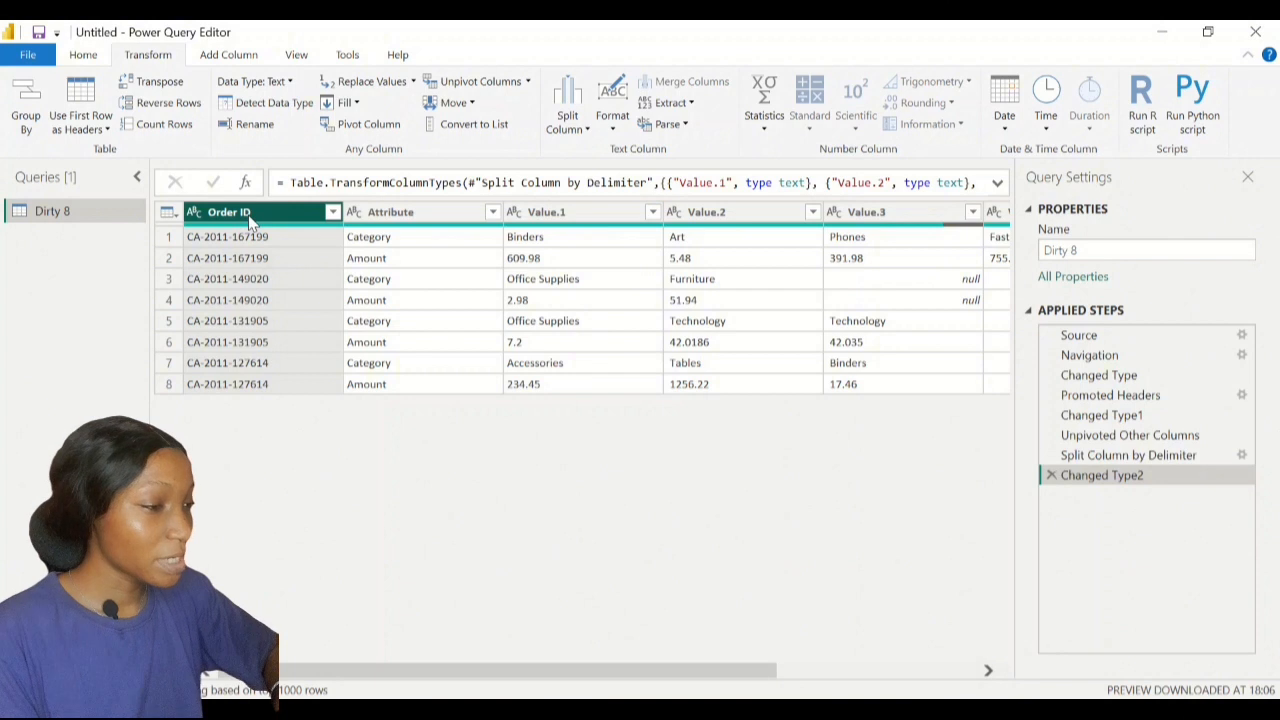
{"action": "scroll", "coordinate": [618, 423], "scroll_direction": "right", "scroll_amount": 1}
{"action": "scroll", "coordinate": [618, 430], "scroll_direction": "right", "scroll_amount": 4}
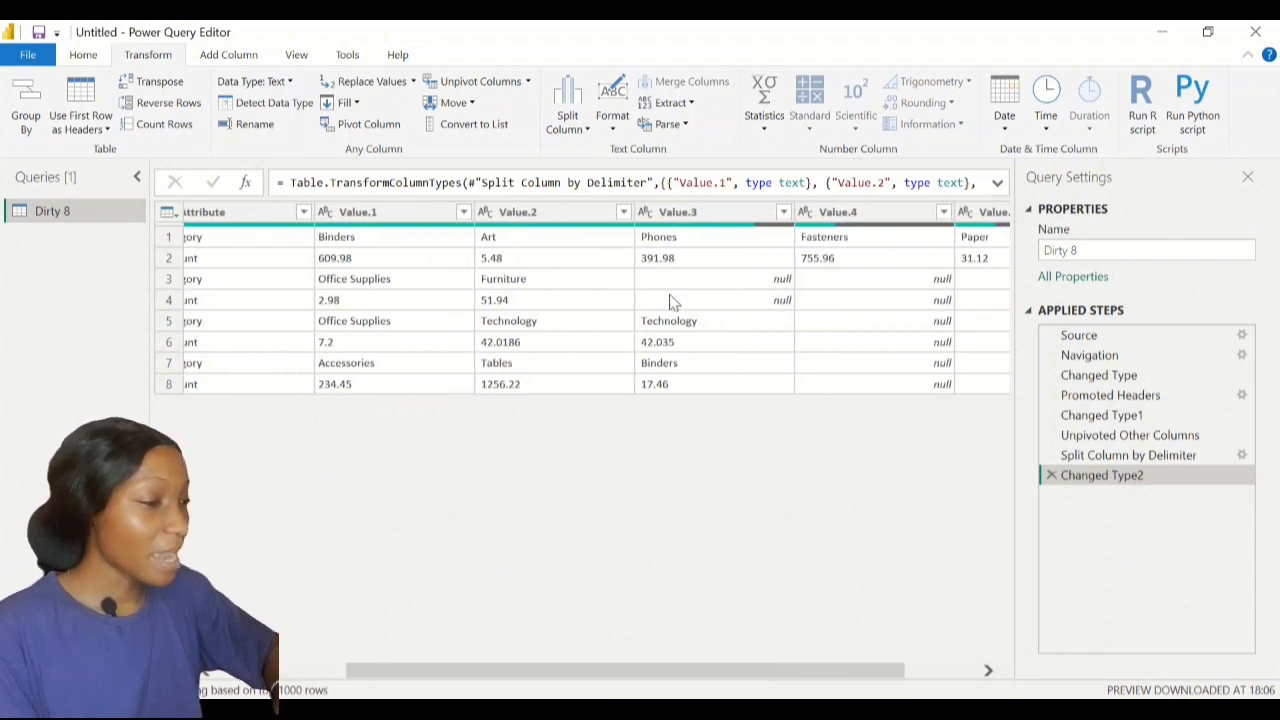
{"action": "scroll", "coordinate": [640, 417], "scroll_direction": "left", "scroll_amount": 4}
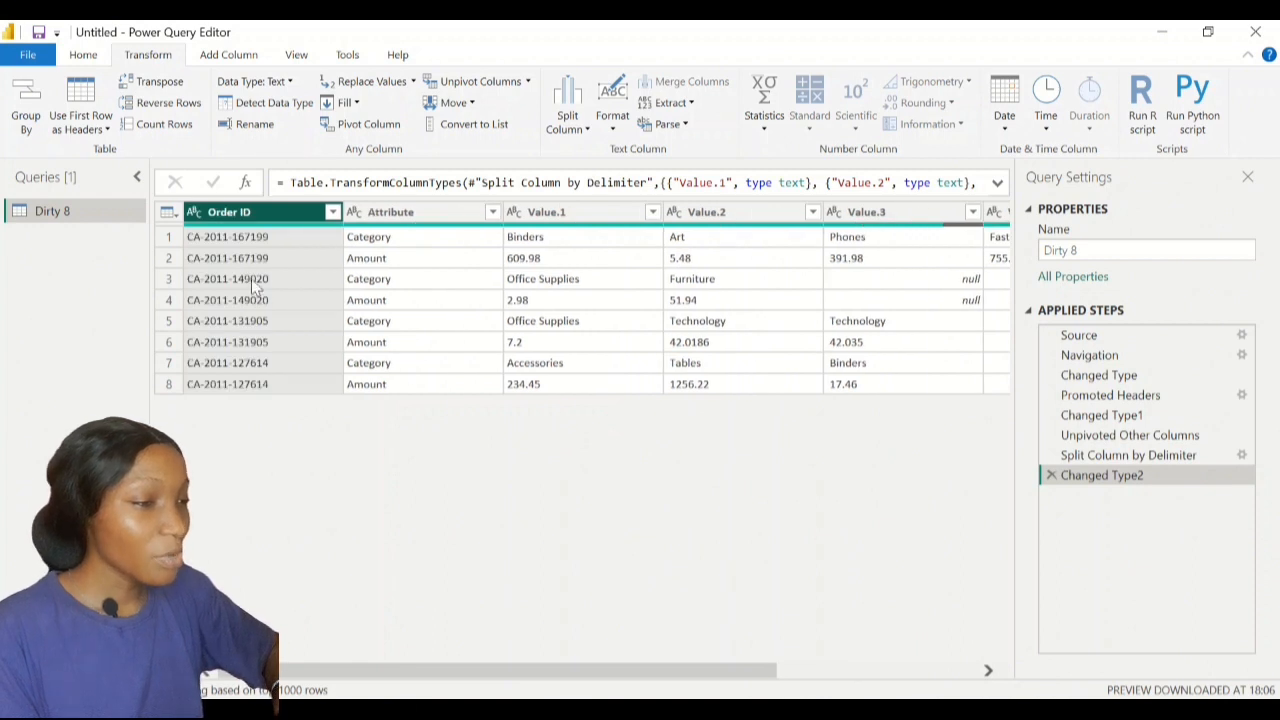
{"action": "left_click", "coordinate": [414, 215], "text": "ctrl"}
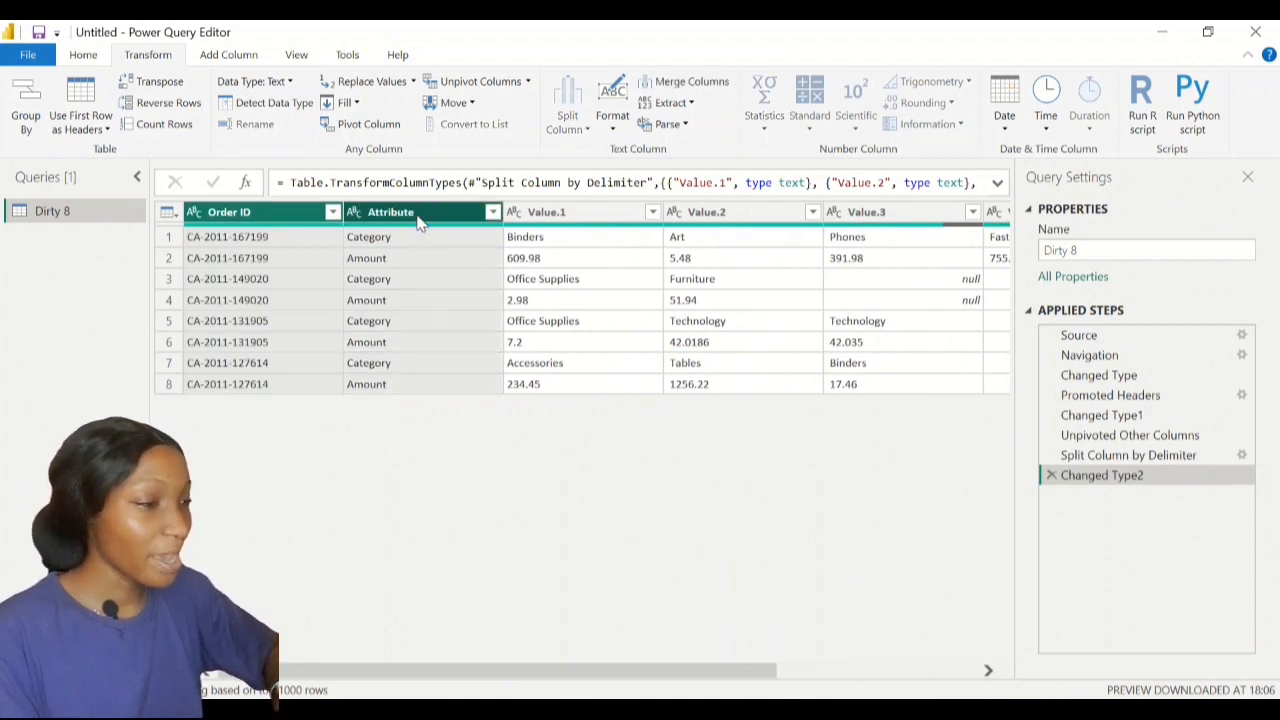
{"action": "left_click", "coordinate": [528, 82]}
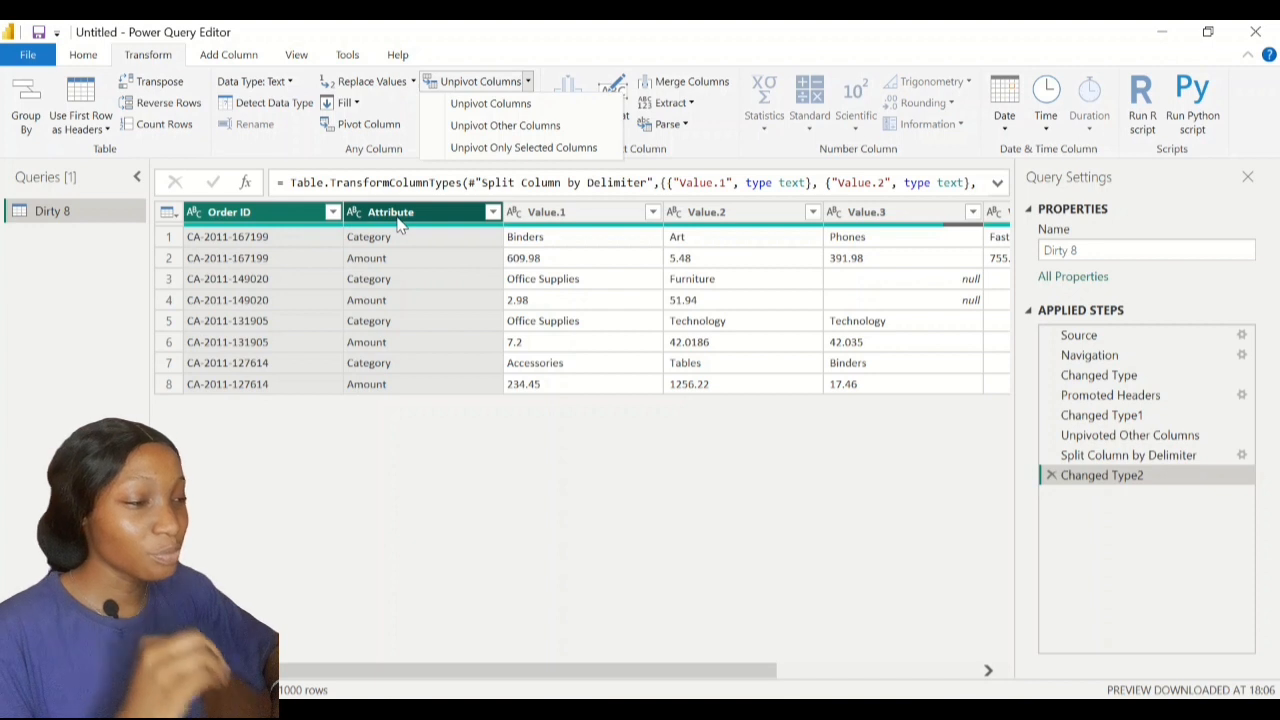
Unpivot Value.1–Value.5 into Attribute.1 and Value rows, keeping Order ID and Attribute
{"action": "left_click", "coordinate": [500, 134]}
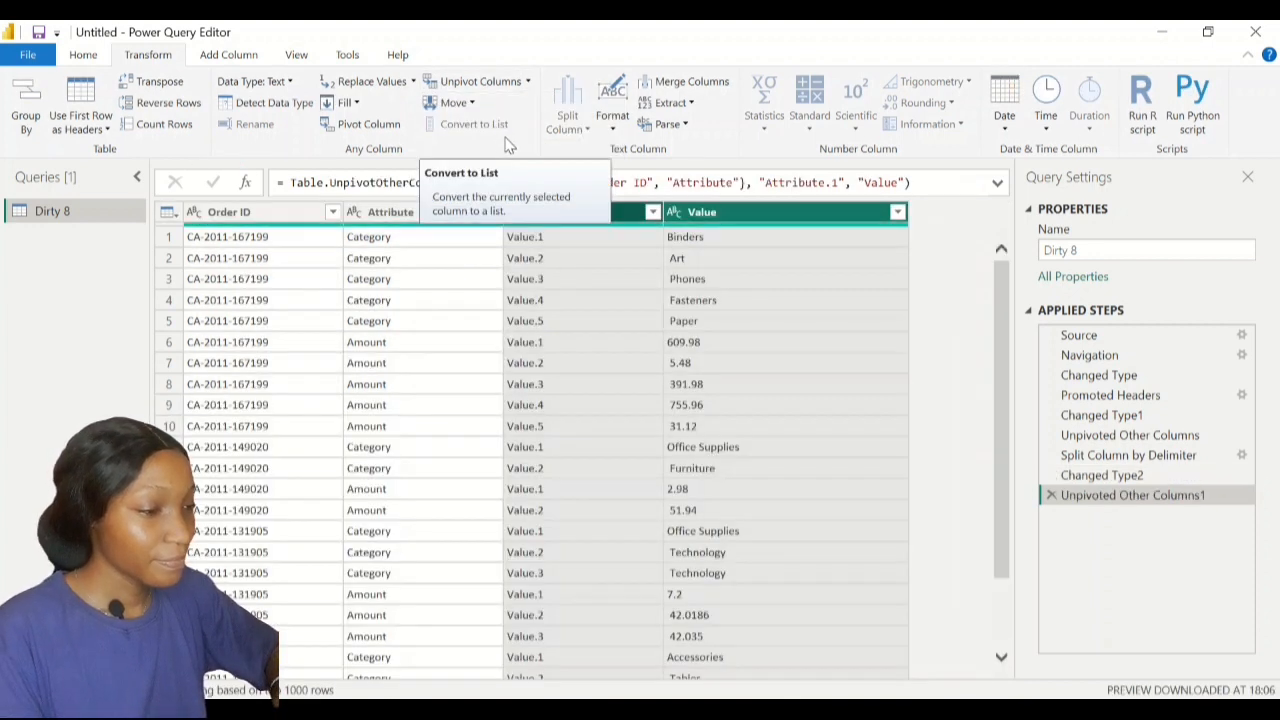
{"action": "left_click", "coordinate": [936, 345]}
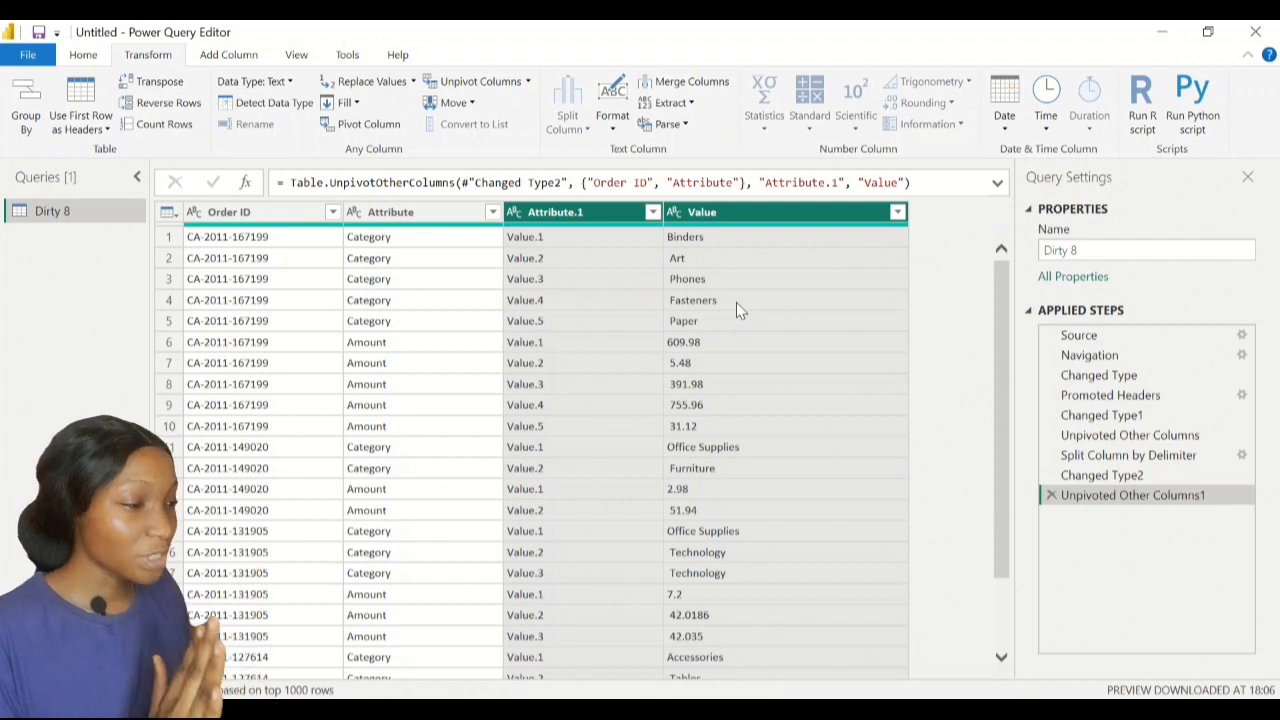
{"action": "scroll", "coordinate": [736, 302], "scroll_direction": "down", "scroll_amount": 2}
{"action": "scroll", "coordinate": [736, 302], "scroll_direction": "up", "scroll_amount": 2}
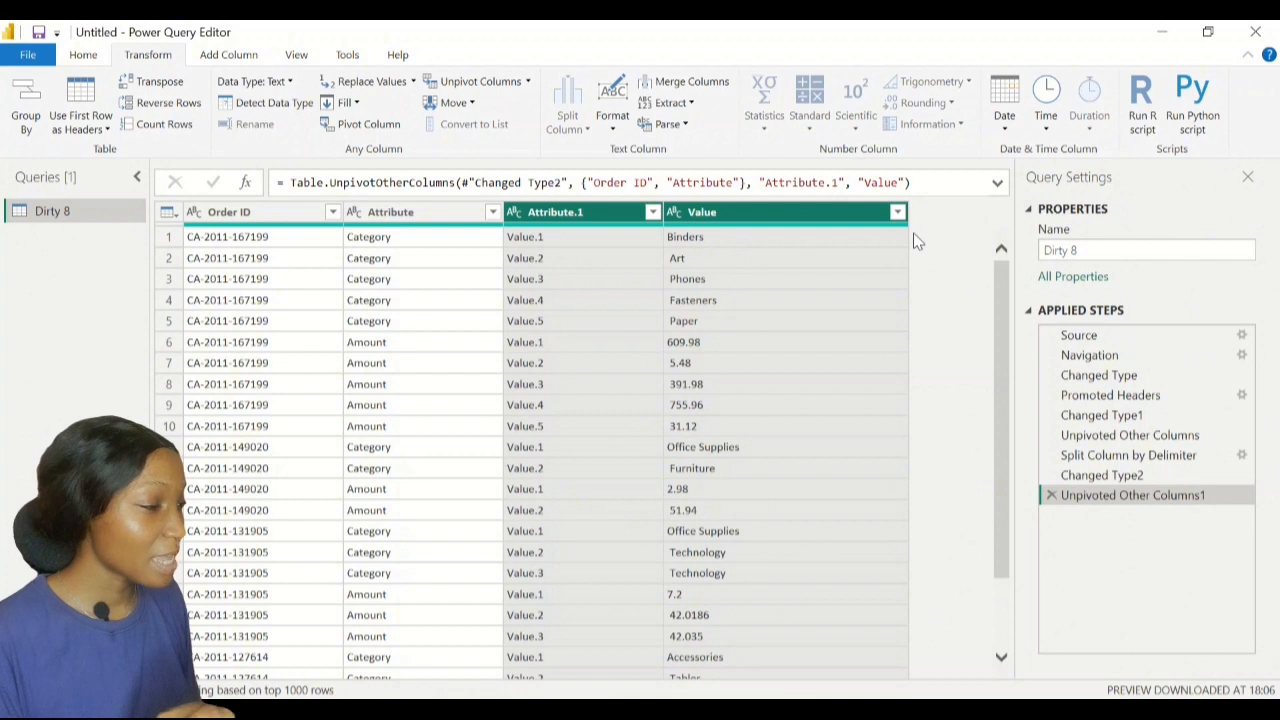
Select the Attribute column and inspect its filter list, closing it without changes
{"action": "left_click", "coordinate": [885, 214]}
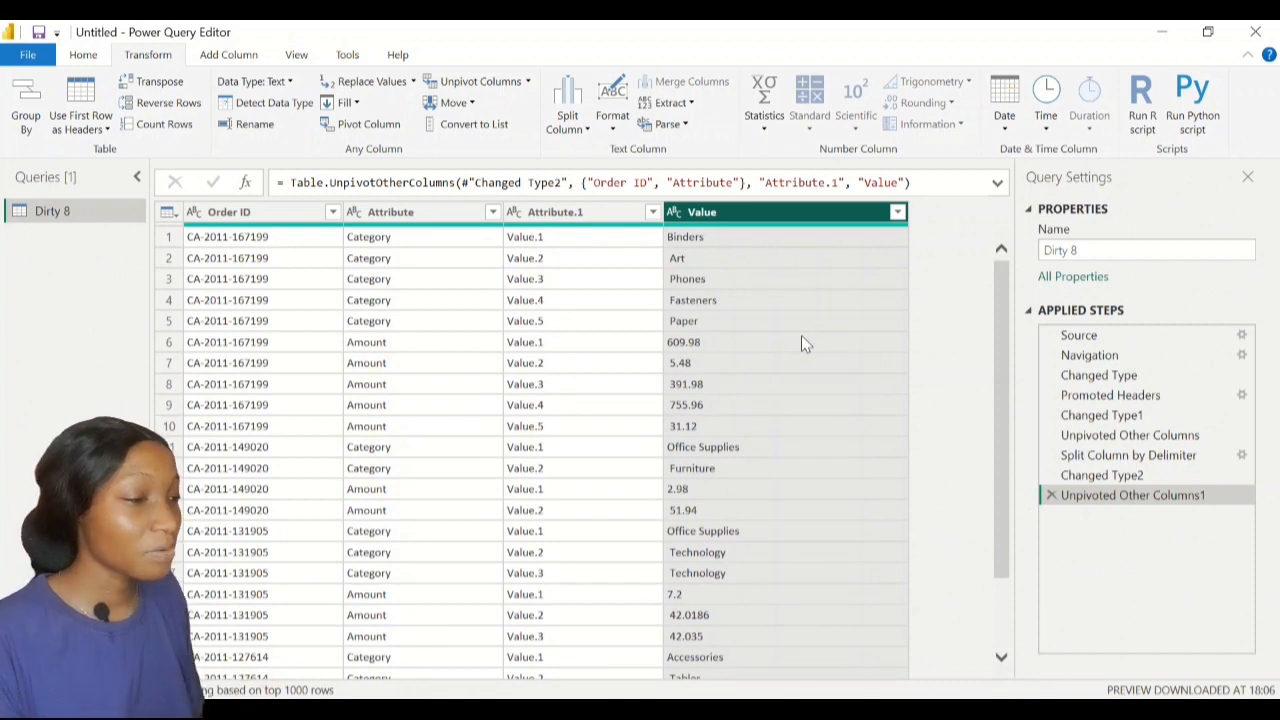
{"action": "left_click", "coordinate": [420, 214]}
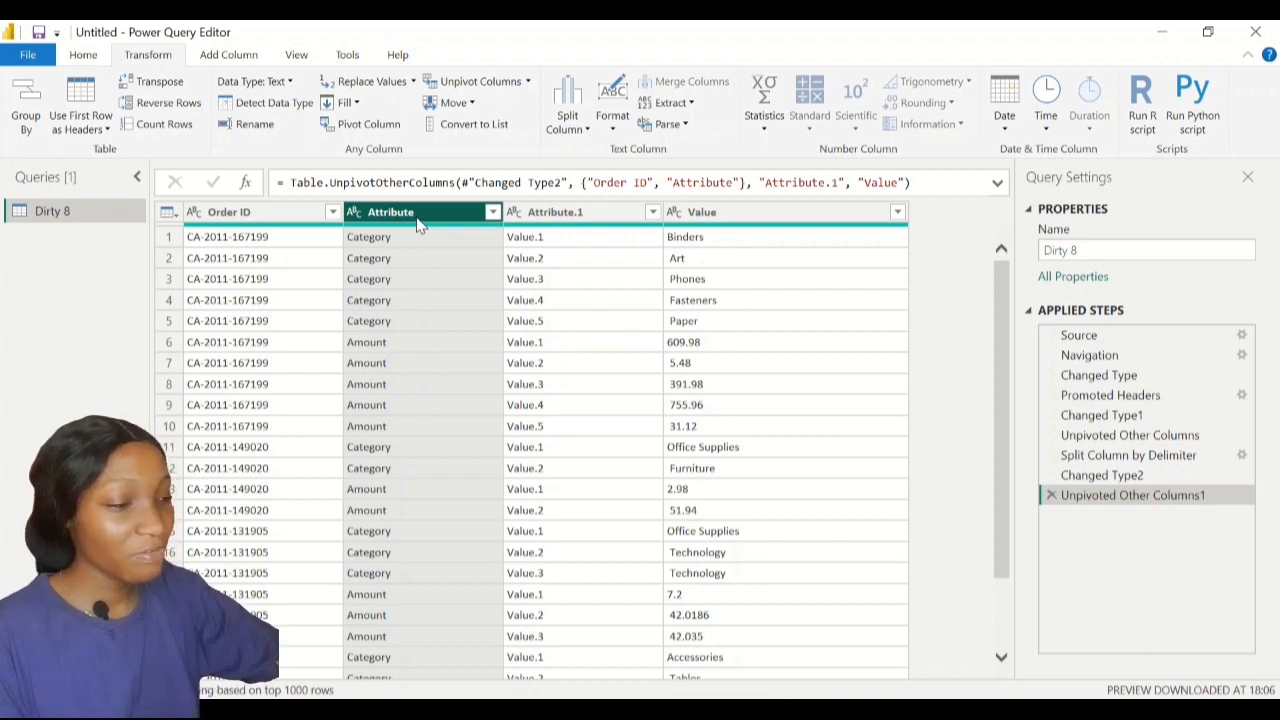
{"action": "left_click", "coordinate": [493, 213]}
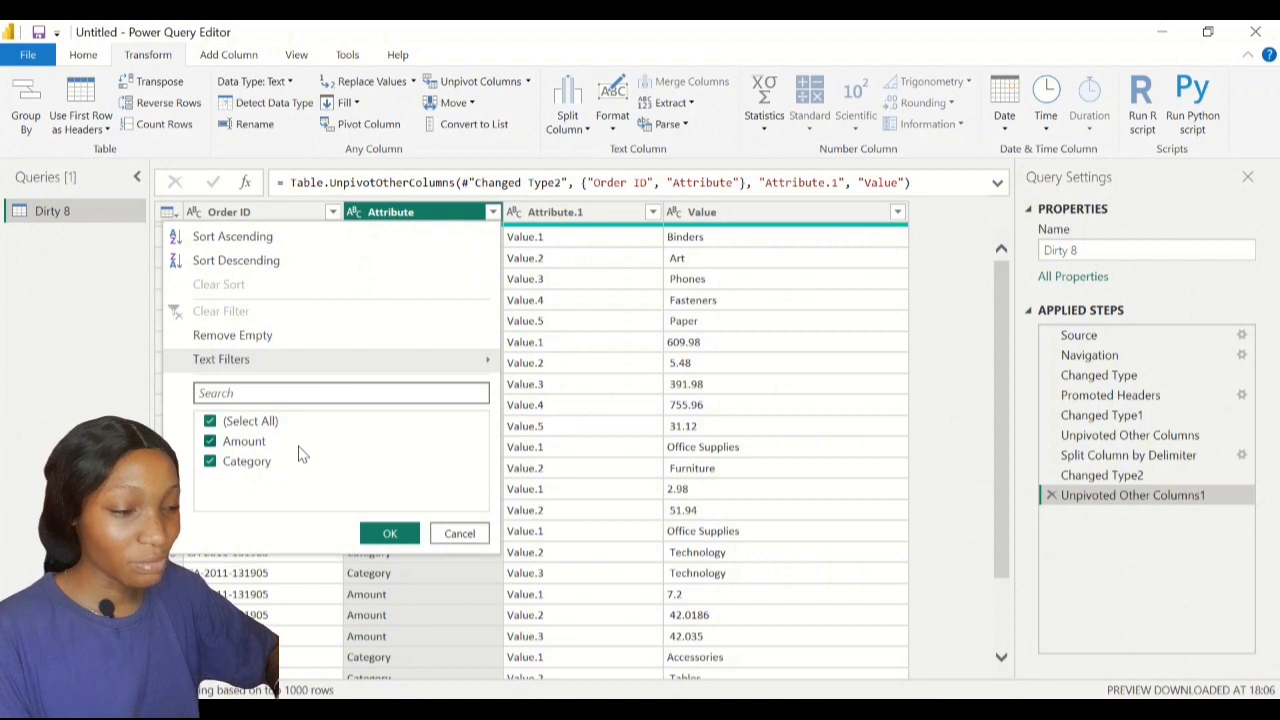
{"action": "left_click", "coordinate": [114, 397]}
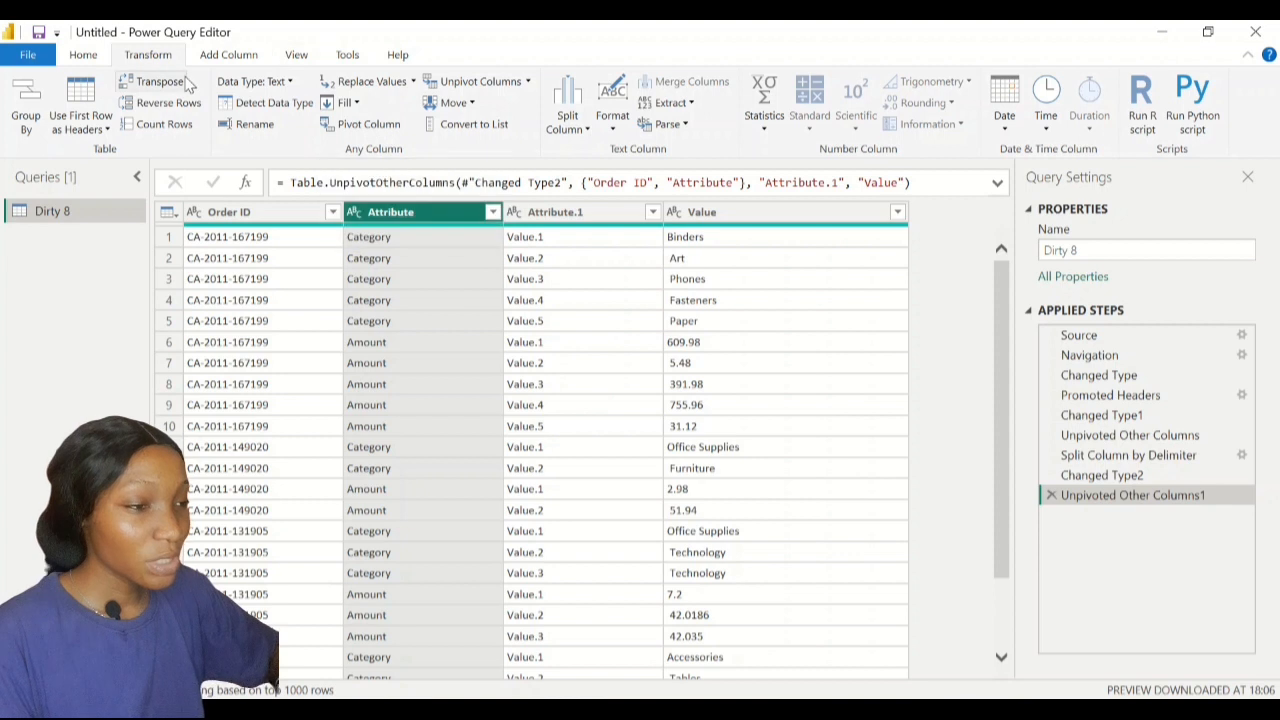
Pivot Attribute into Category and Amount columns filled from Value, with Don't Aggregate
{"action": "left_click", "coordinate": [371, 128]}
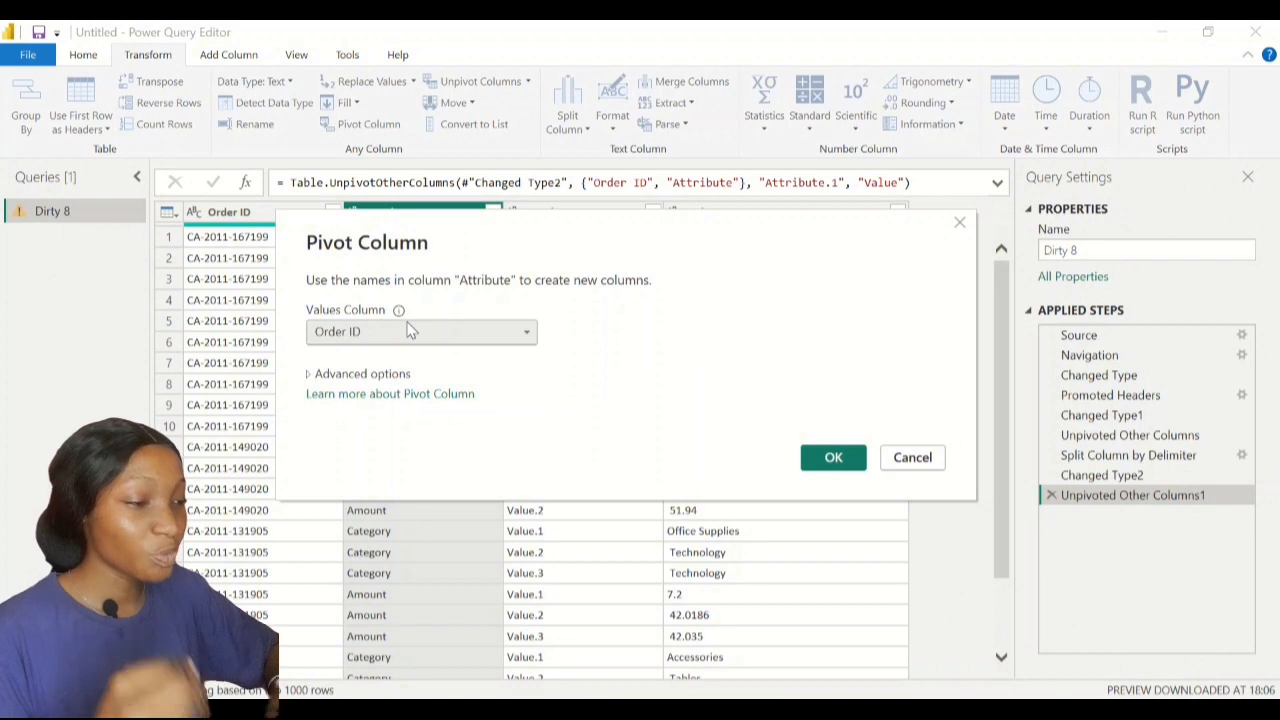
{"action": "left_click", "coordinate": [405, 333]}
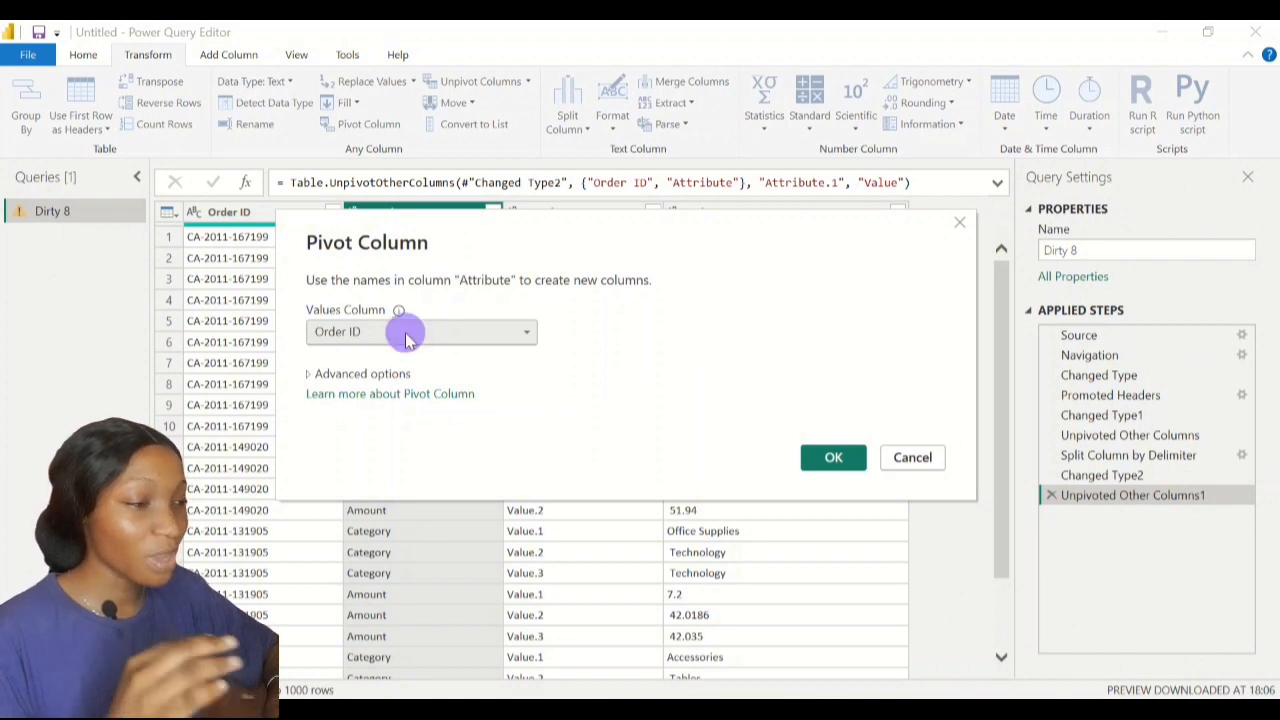
{"action": "left_click", "coordinate": [491, 231]}
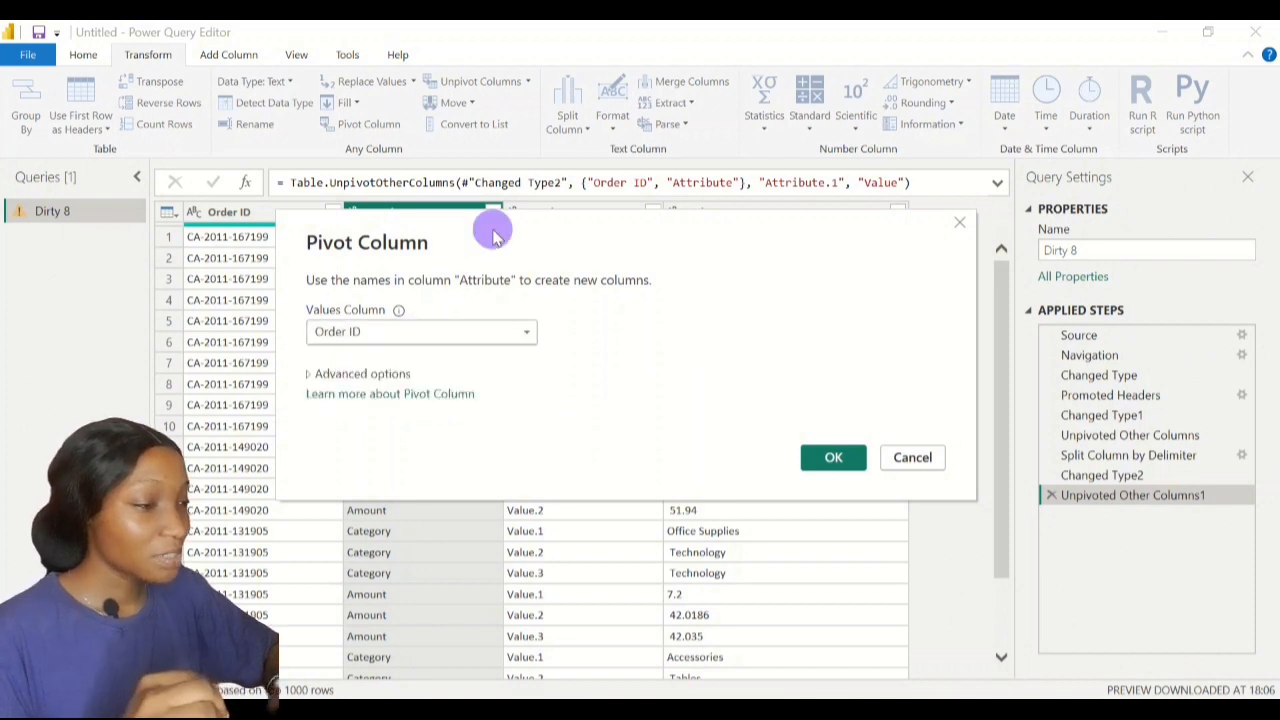
{"action": "left_click_drag", "start_coordinate": [491, 231], "coordinate": [491, 289]}
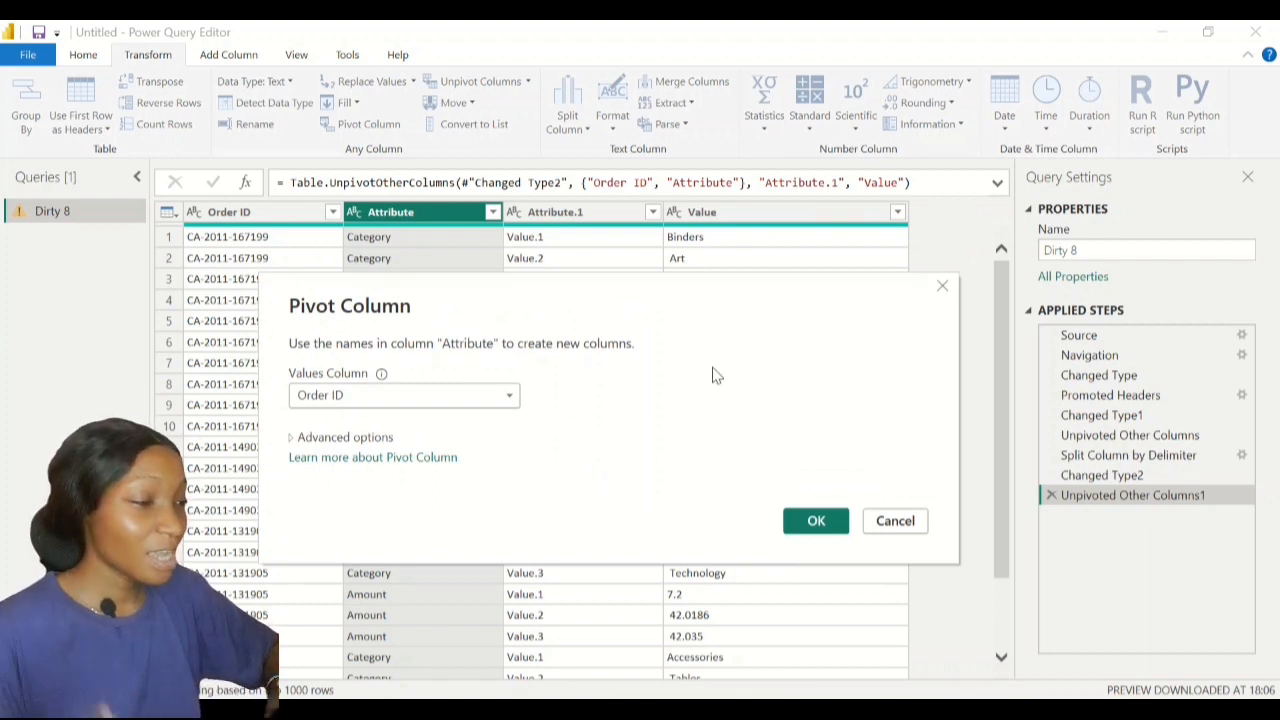
{"action": "left_click", "coordinate": [486, 398]}
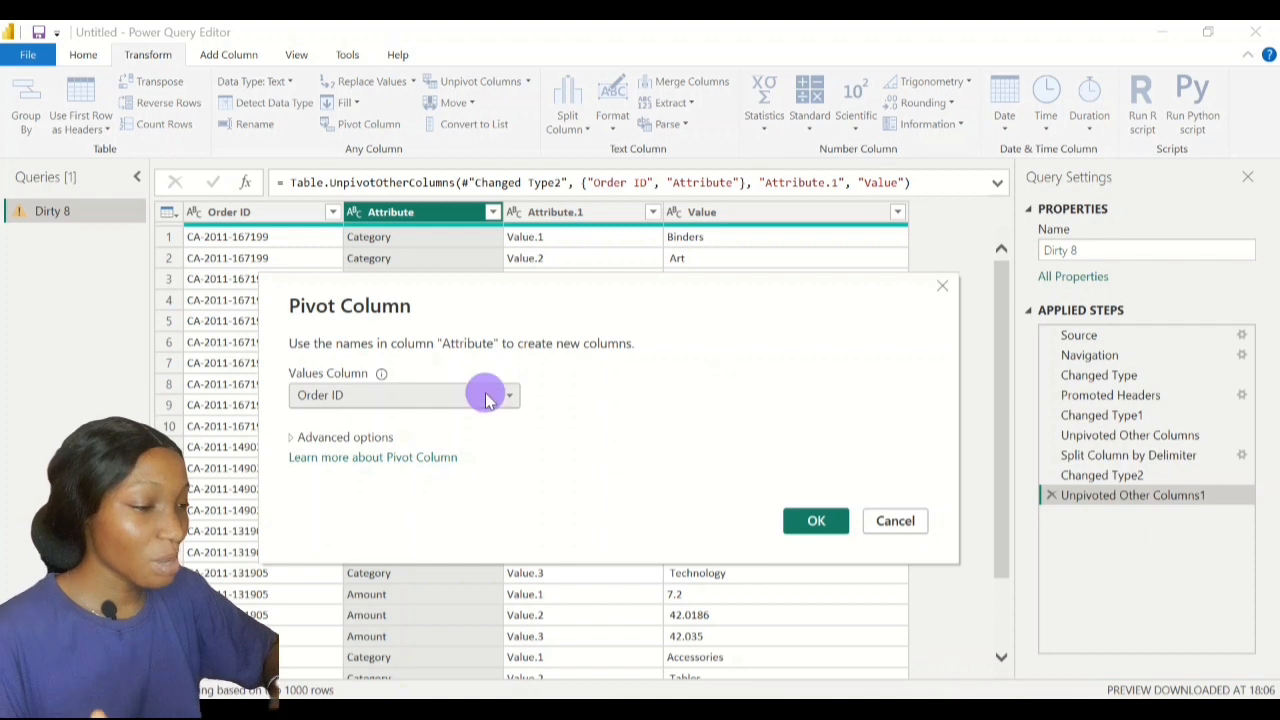
{"action": "left_click", "coordinate": [325, 457]}
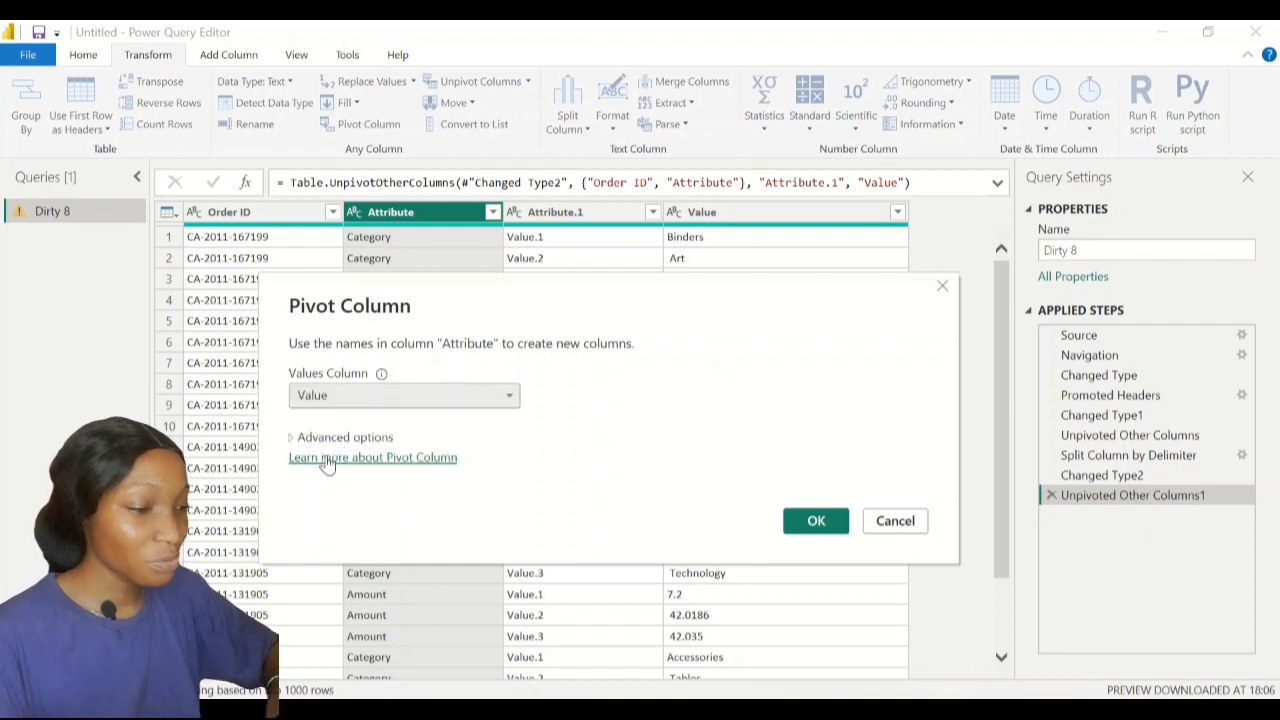
{"action": "left_click", "coordinate": [425, 288]}
{"action": "left_click_drag", "start_coordinate": [425, 288], "coordinate": [432, 226]}
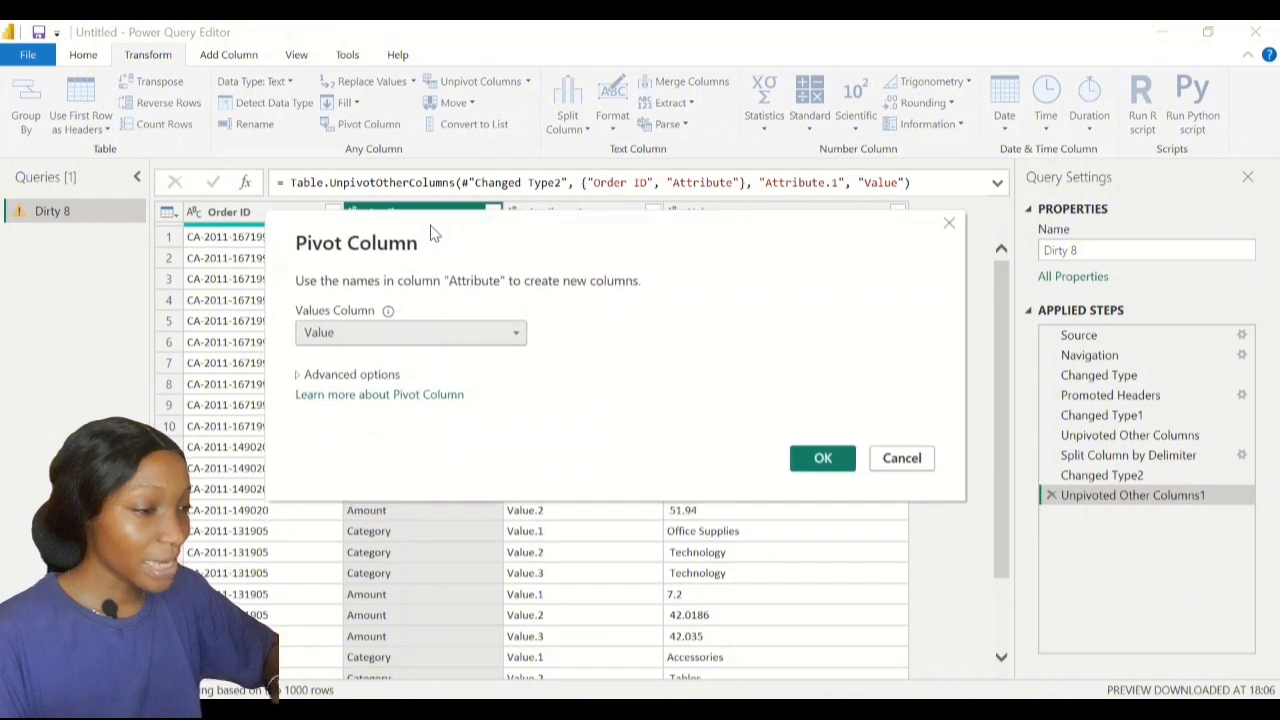
{"action": "left_click", "coordinate": [299, 376]}
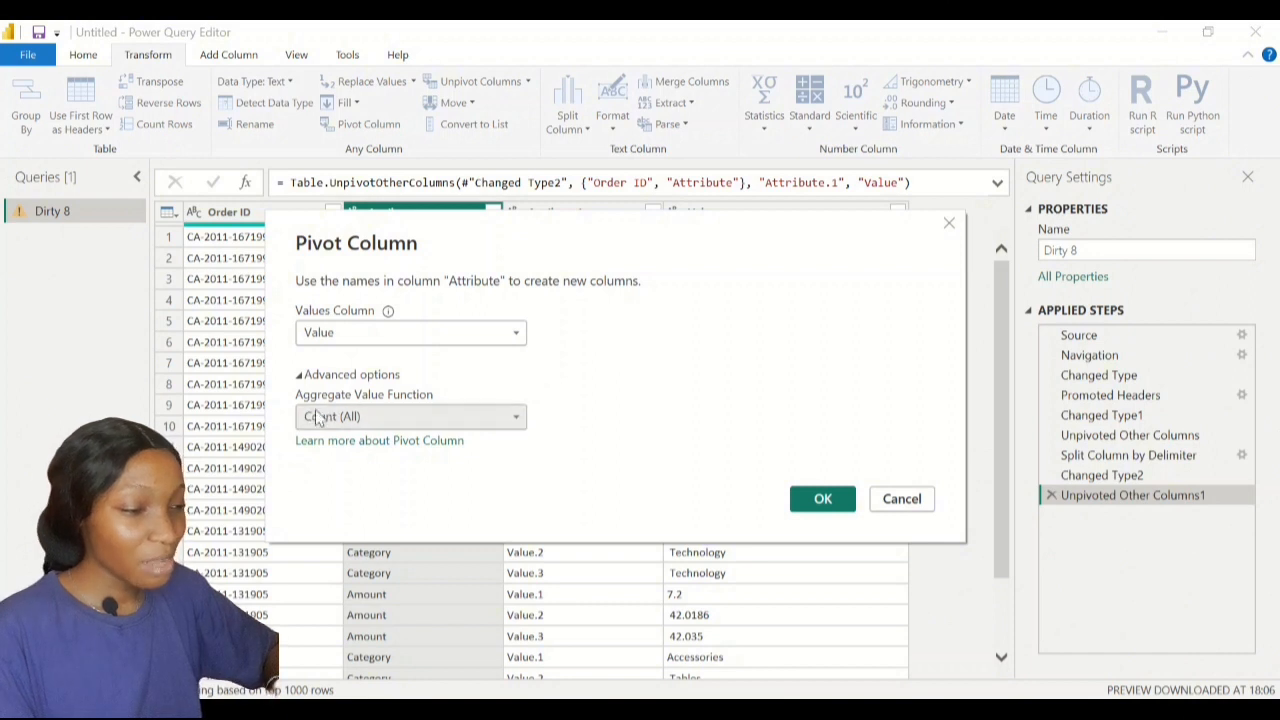
{"action": "left_click", "coordinate": [402, 418]}
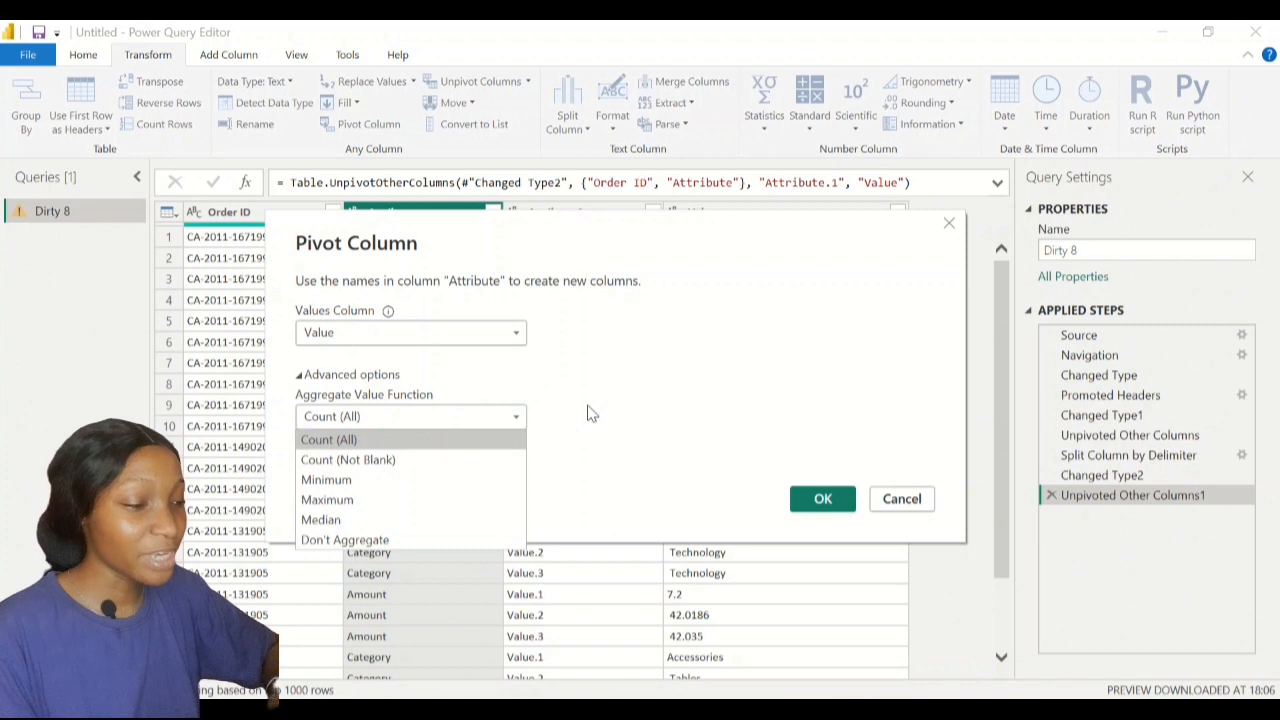
{"action": "left_click", "coordinate": [443, 542]}
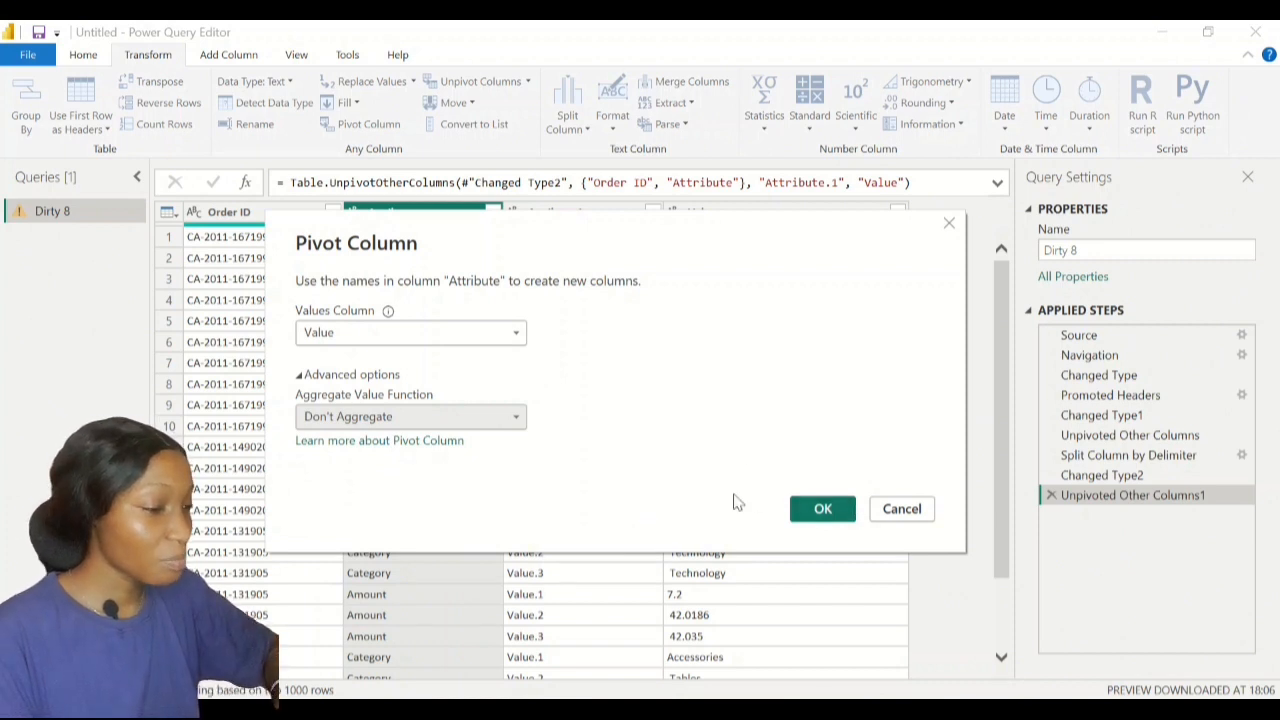
{"action": "left_click", "coordinate": [830, 509]}
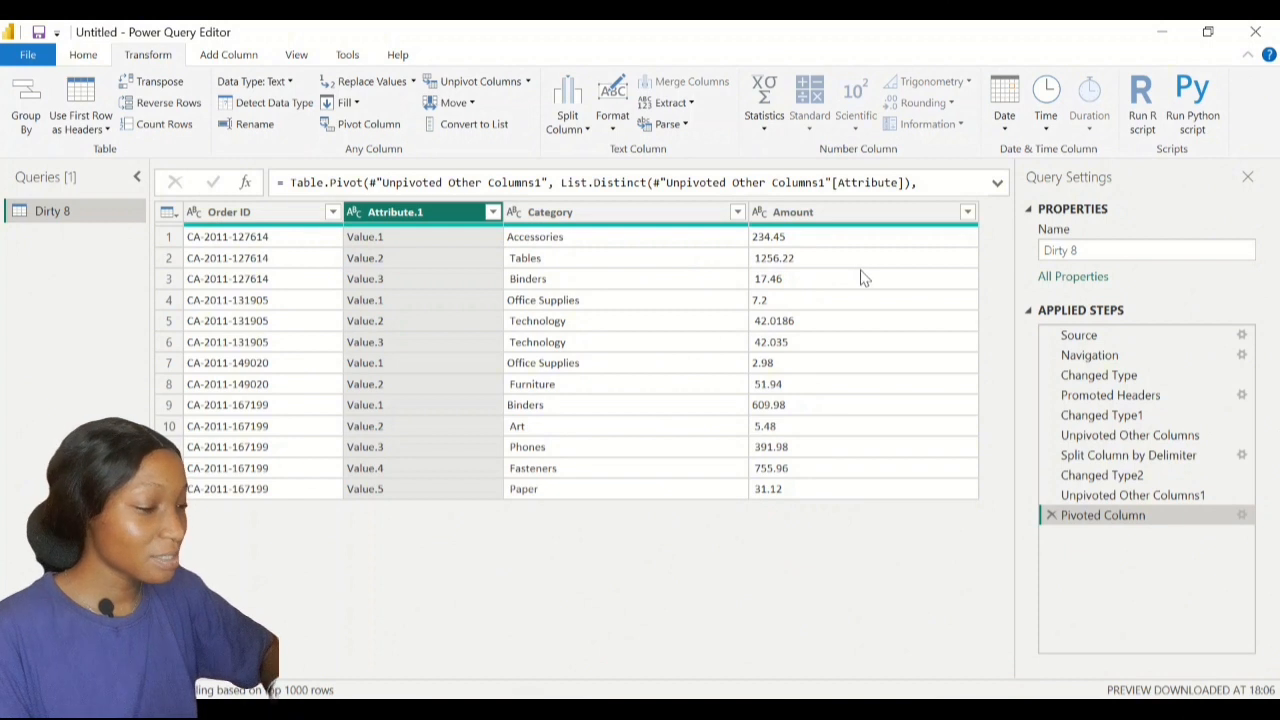
Switch to the Chrome Dirty Data Samples page
{"action": "key", "text": "alt+Tab"}
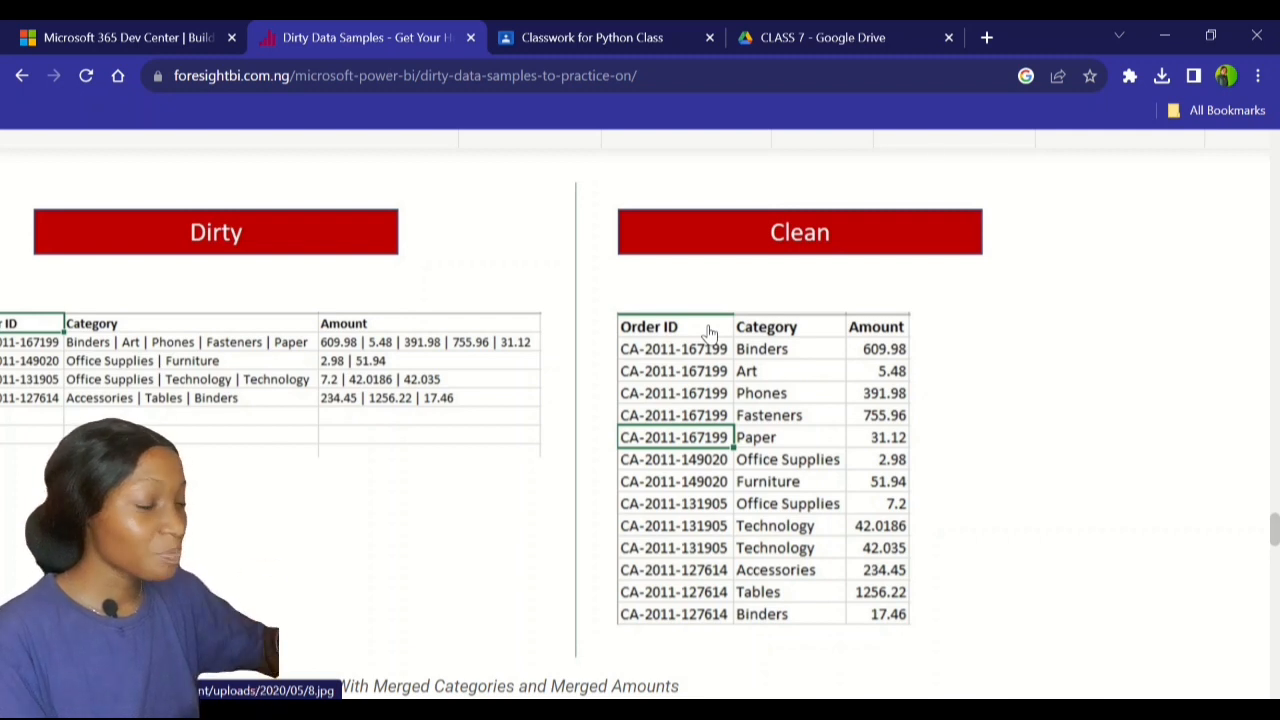
Check the pivoted result against the Dirty and Clean sample tables, then go back to Power Query Editor
{"action": "scroll", "coordinate": [170, 335], "scroll_direction": "left", "scroll_amount": 1}
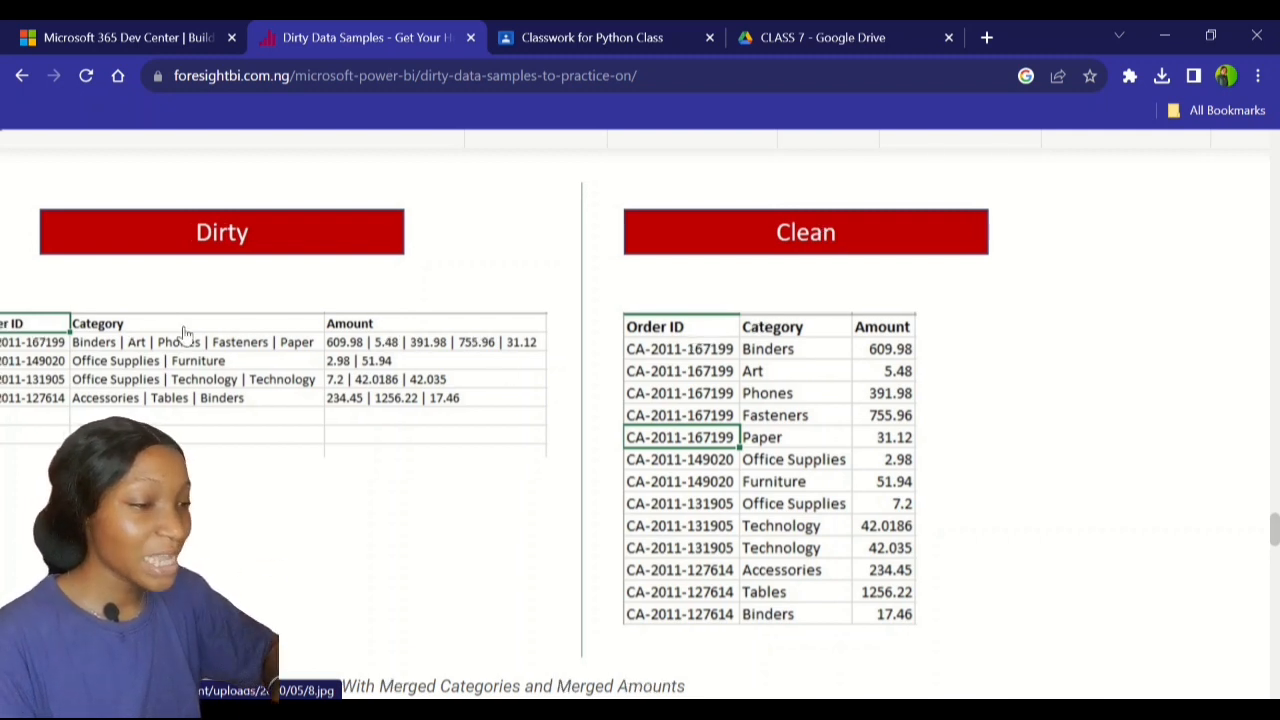
{"action": "scroll", "coordinate": [183, 332], "scroll_direction": "left", "scroll_amount": 1}
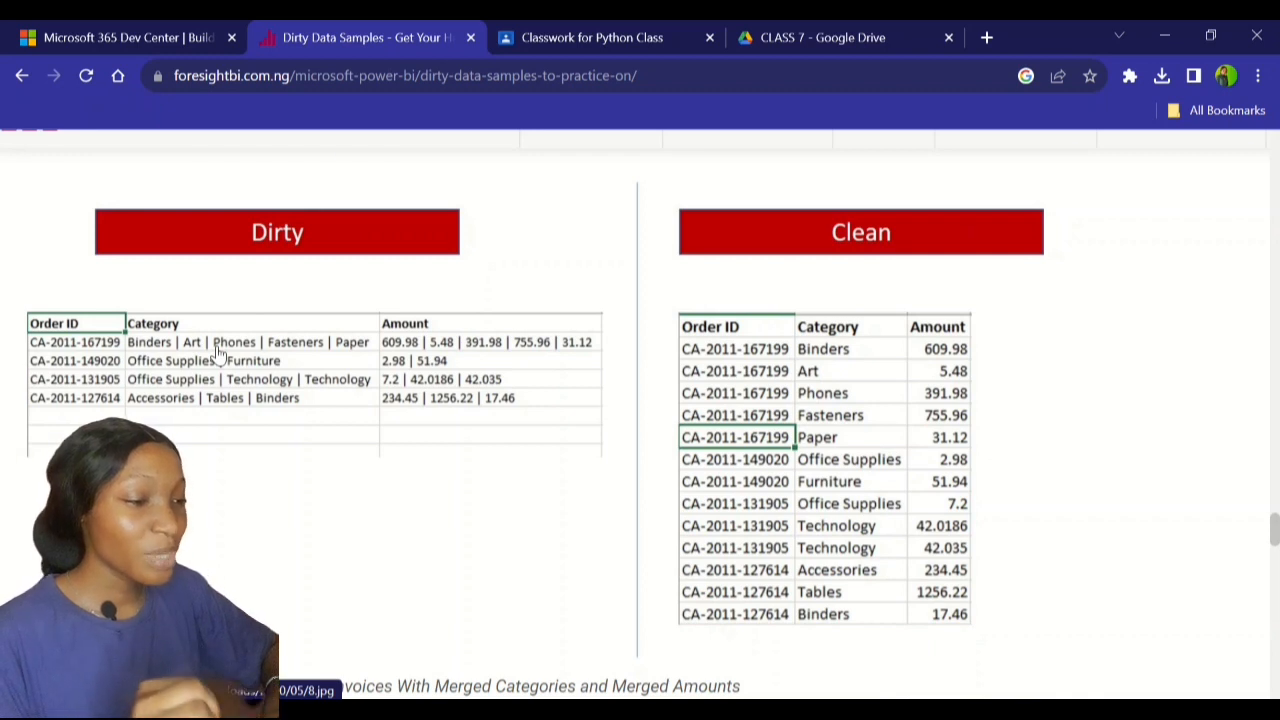
{"action": "scroll", "coordinate": [337, 400], "scroll_direction": "right", "scroll_amount": 2}
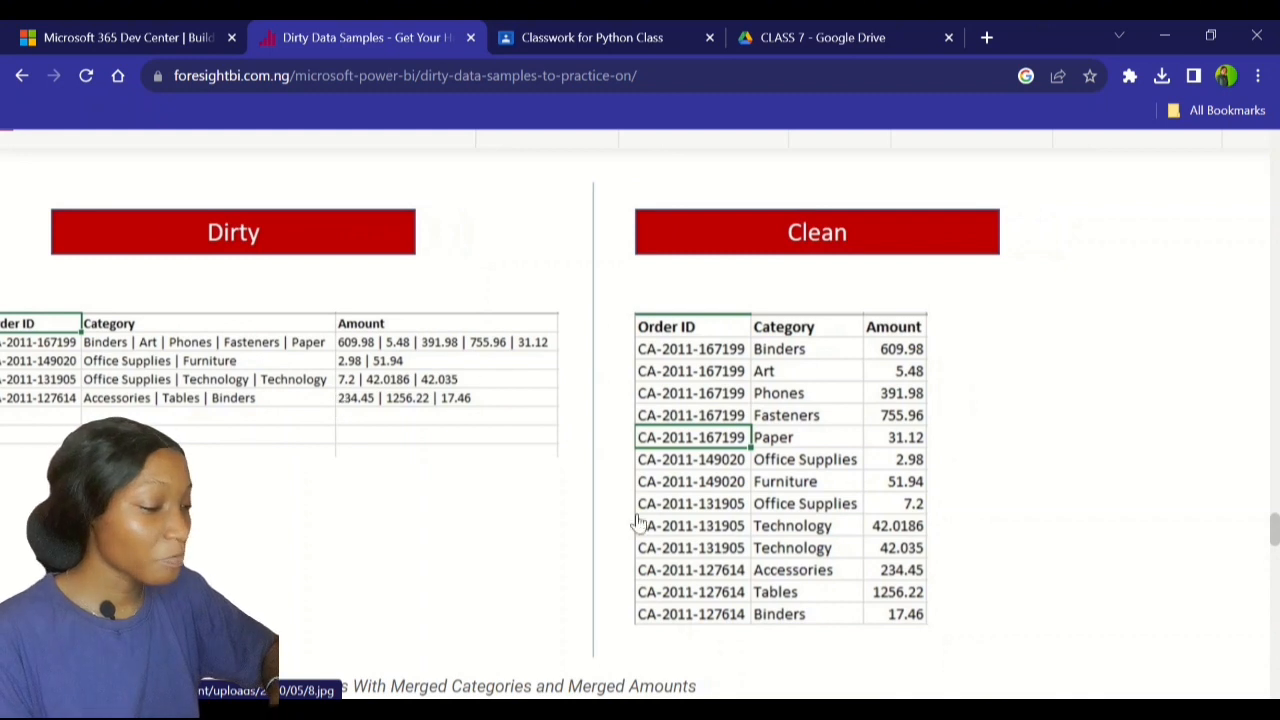
{"action": "key", "text": "alt+Tab"}
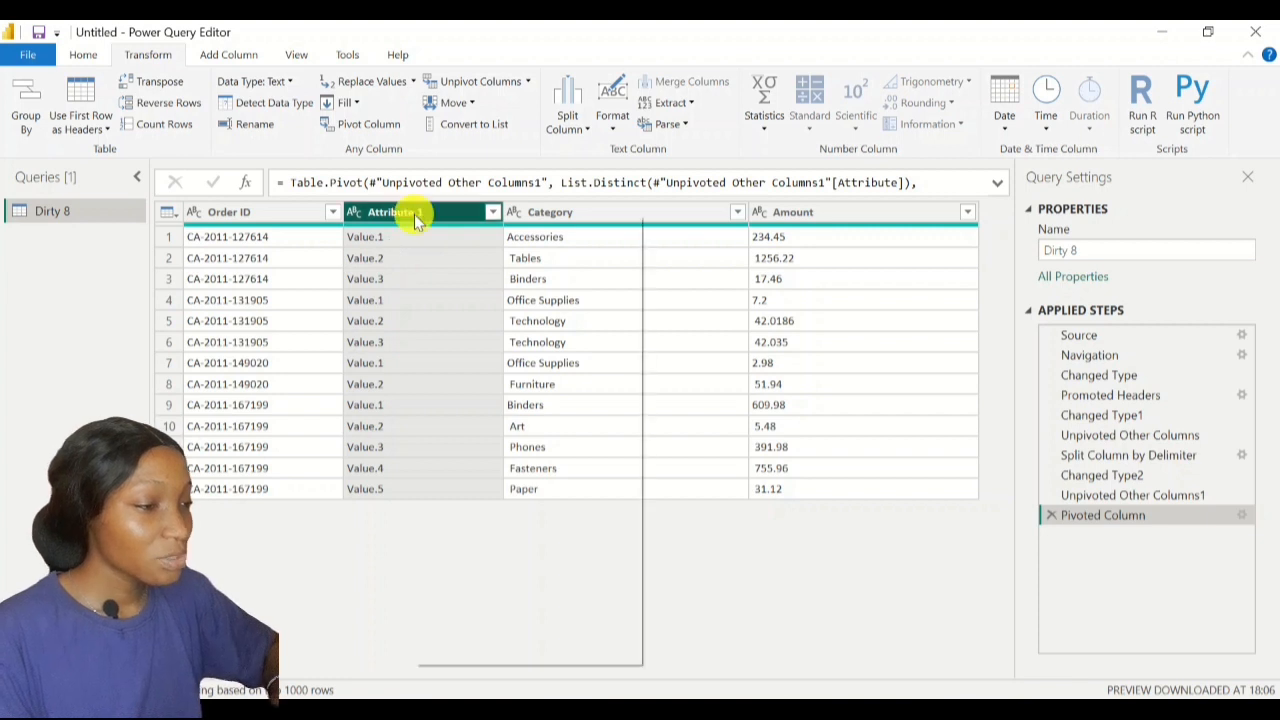
Remove the Attribute.1 column, leaving Order ID, Category and Amount, then bring up the sample page
{"action": "right_click", "coordinate": [414, 214]}
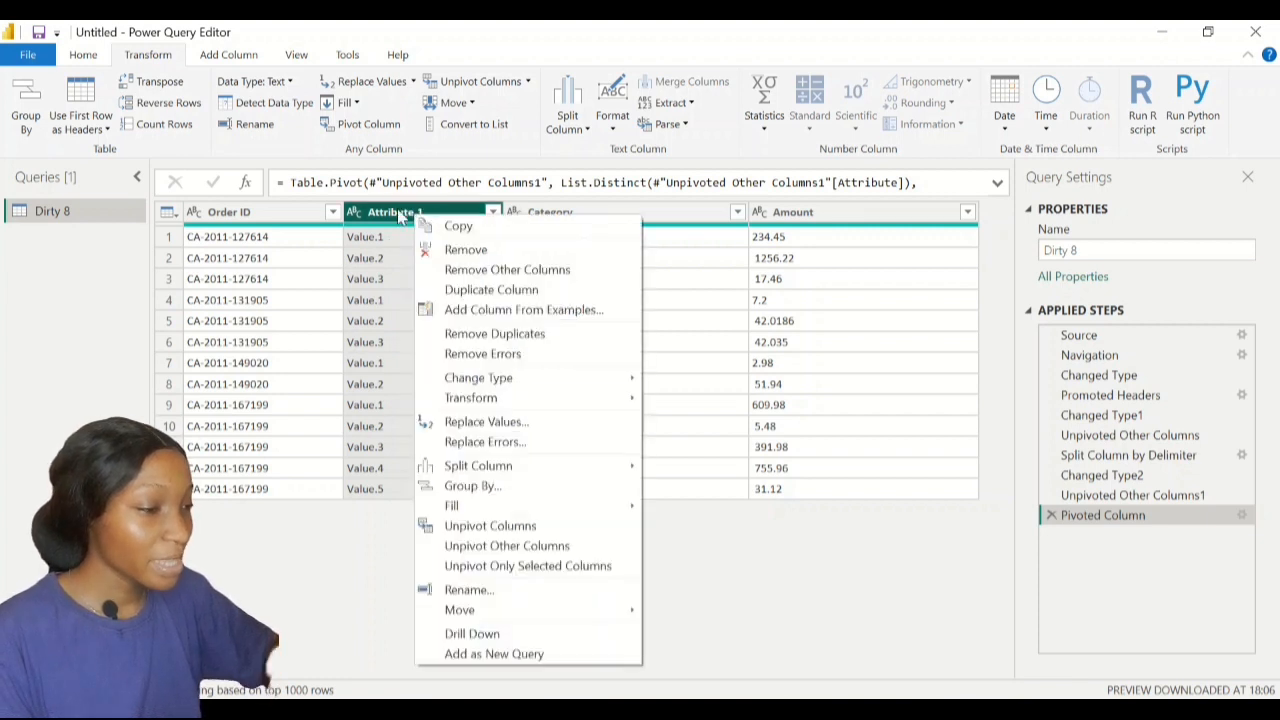
{"action": "left_click", "coordinate": [458, 250]}
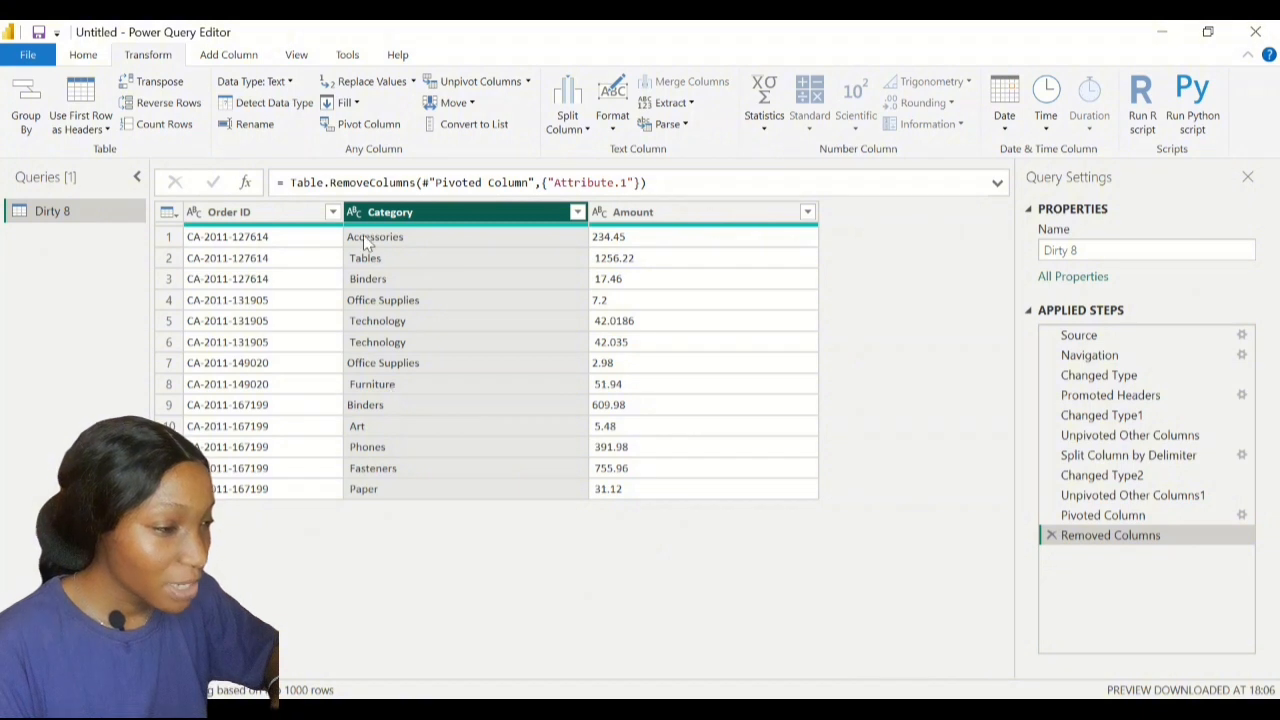
{"action": "key", "text": "alt+Tab"}
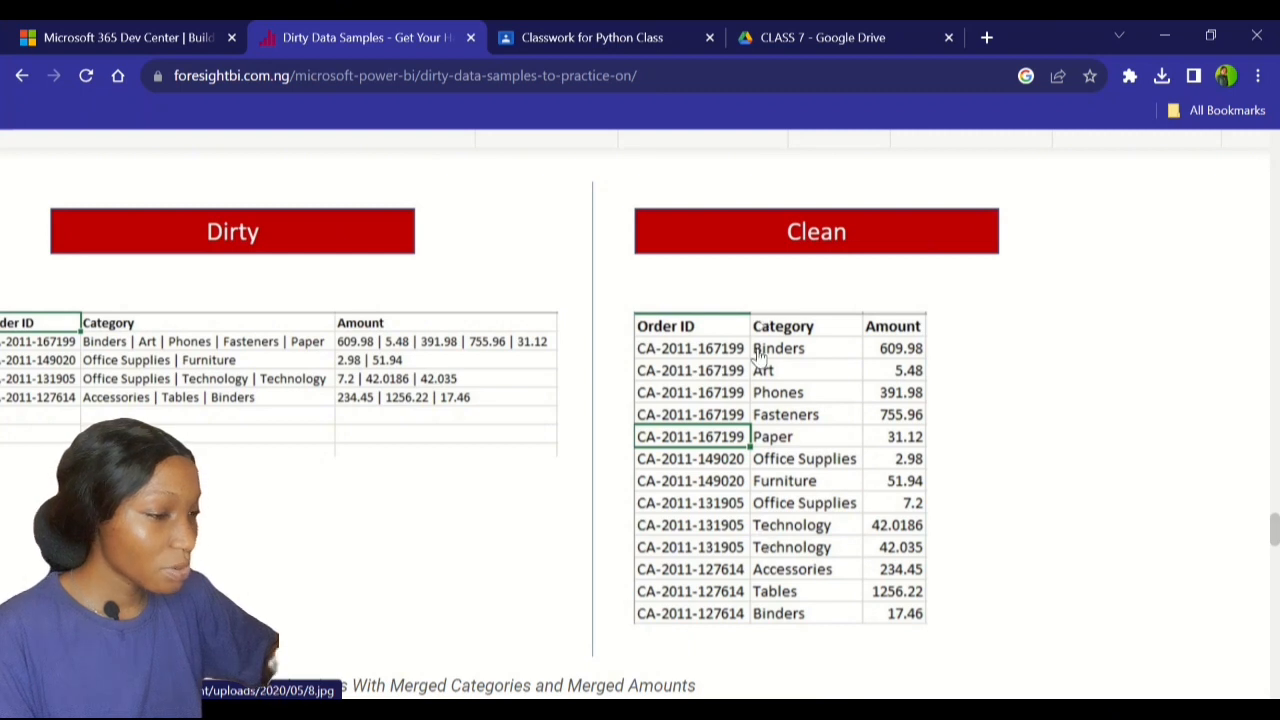
Compare against the Clean sample table and return to Power Query Editor
{"action": "key", "text": "alt+Tab"}
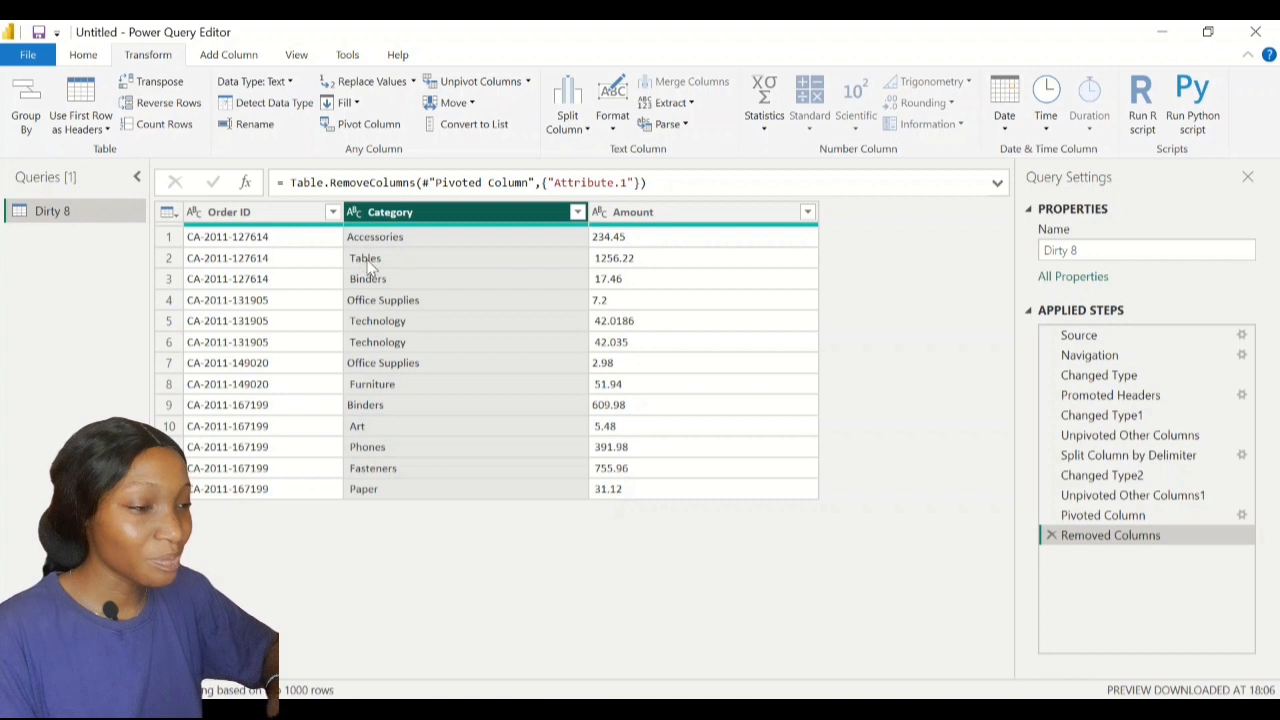
Trim leading and trailing spaces from all 13 Category values
{"action": "right_click", "coordinate": [424, 216]}
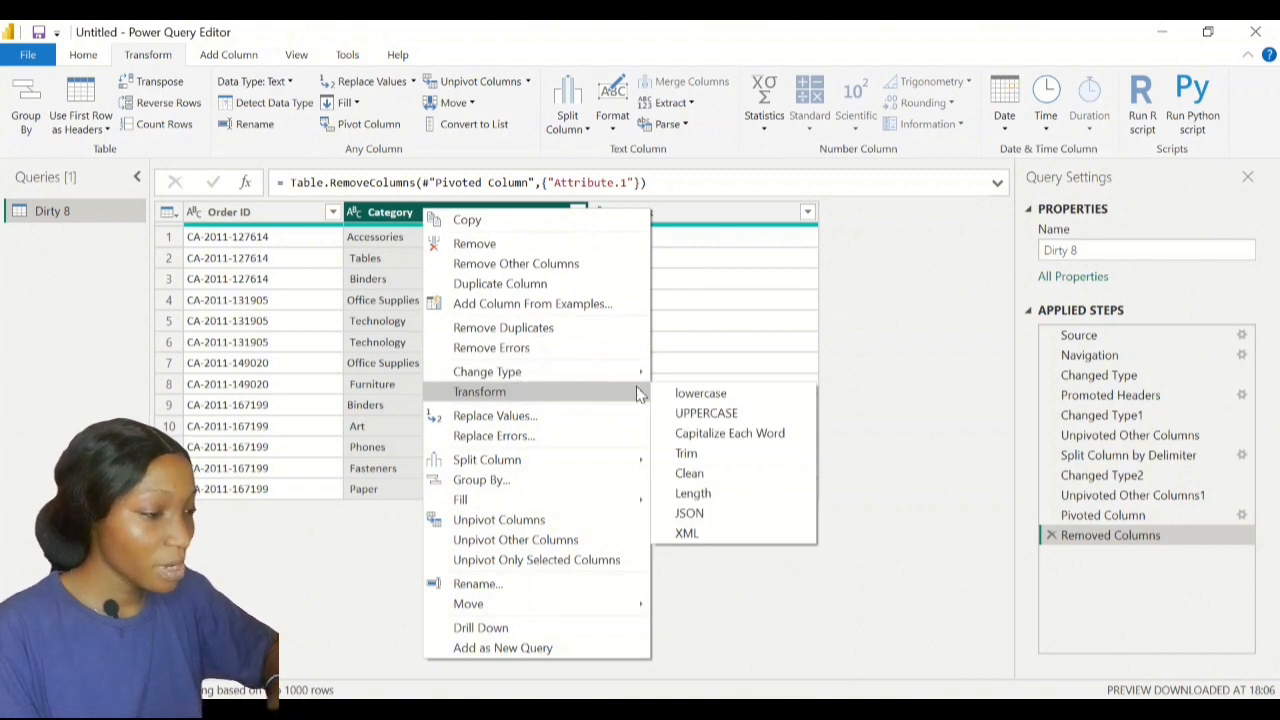
{"action": "left_click", "coordinate": [690, 454]}
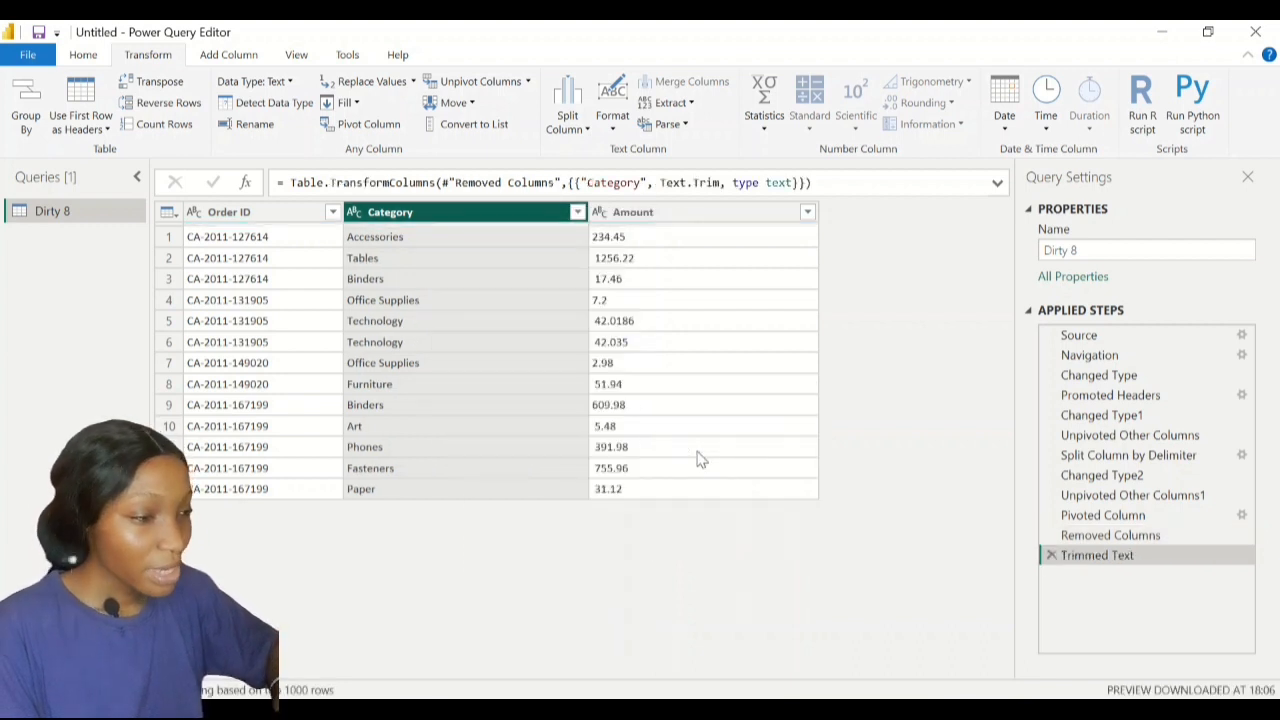
{"action": "mouse_move", "coordinate": [385, 230]}
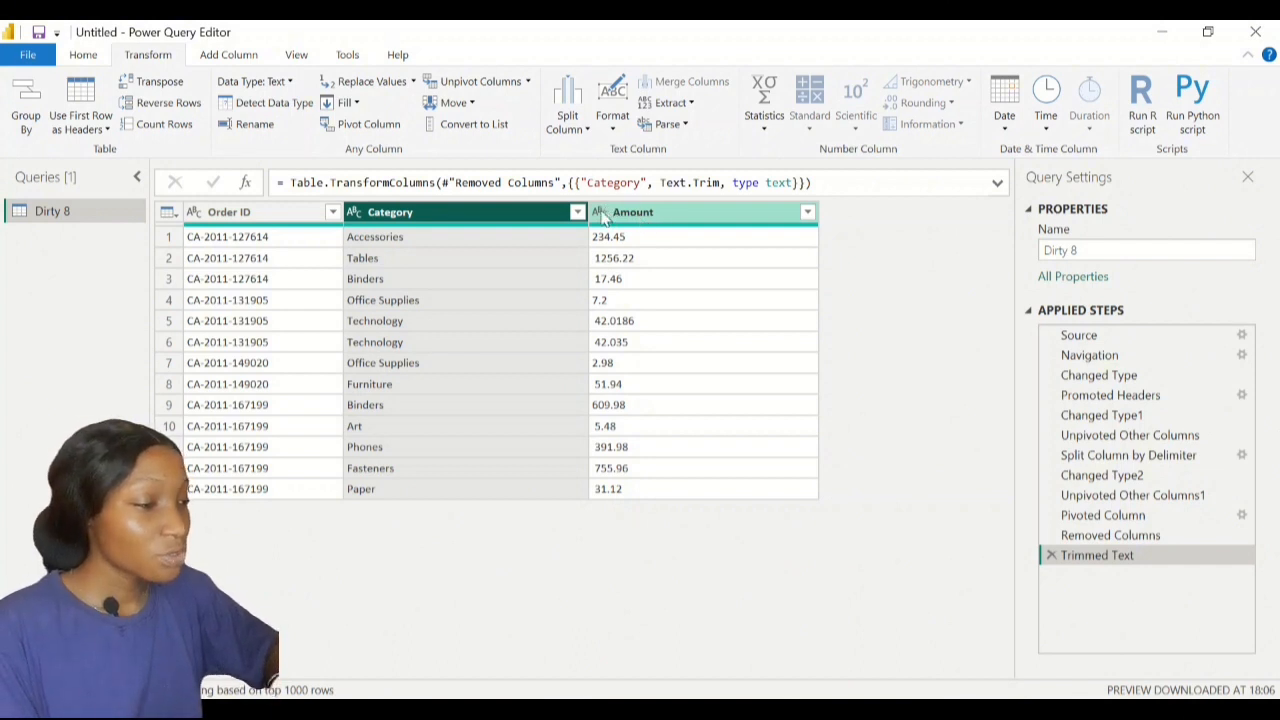
Set the Amount column to Decimal Number and check it against the Clean sample
{"action": "left_click", "coordinate": [601, 212]}
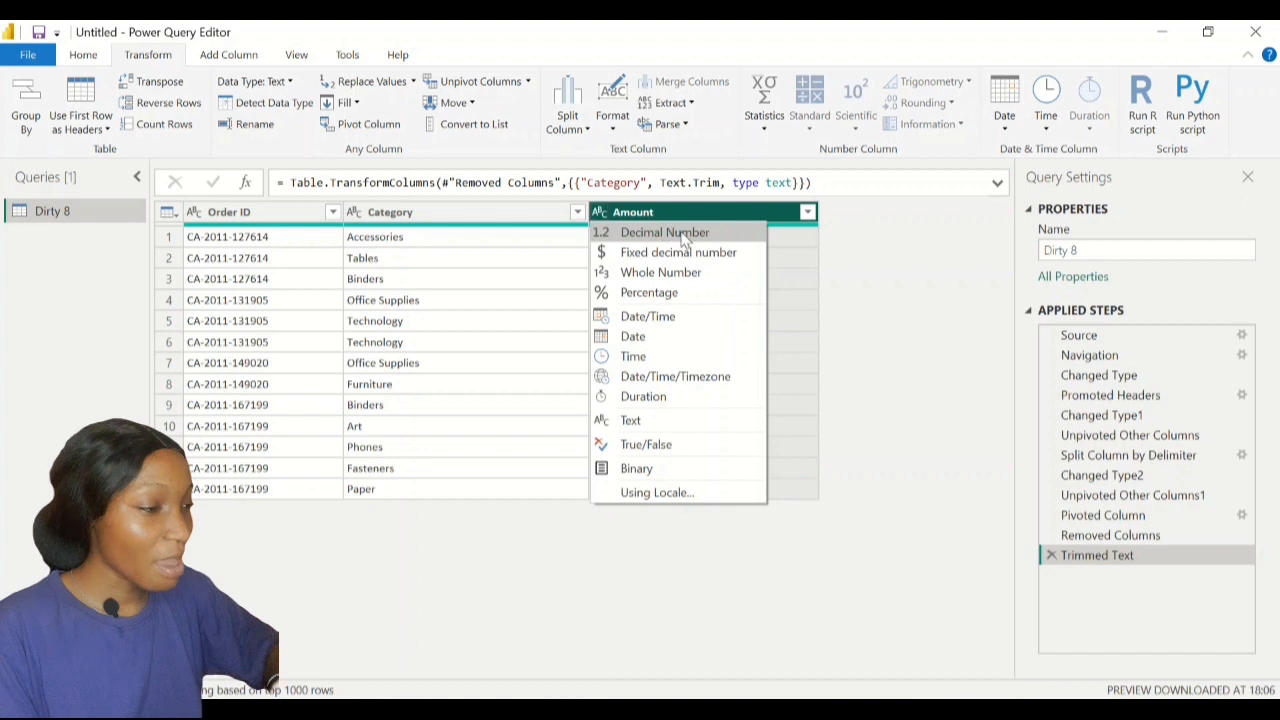
{"action": "left_click", "coordinate": [655, 214]}
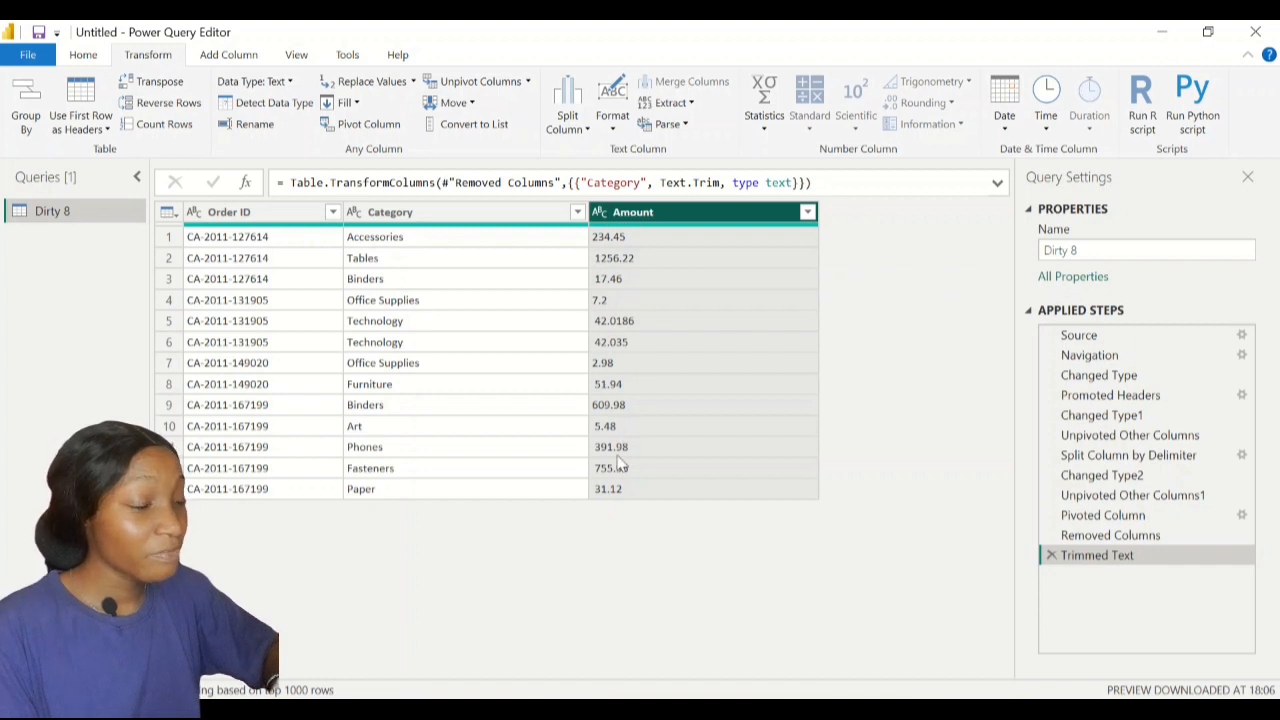
{"action": "left_click", "coordinate": [598, 213]}
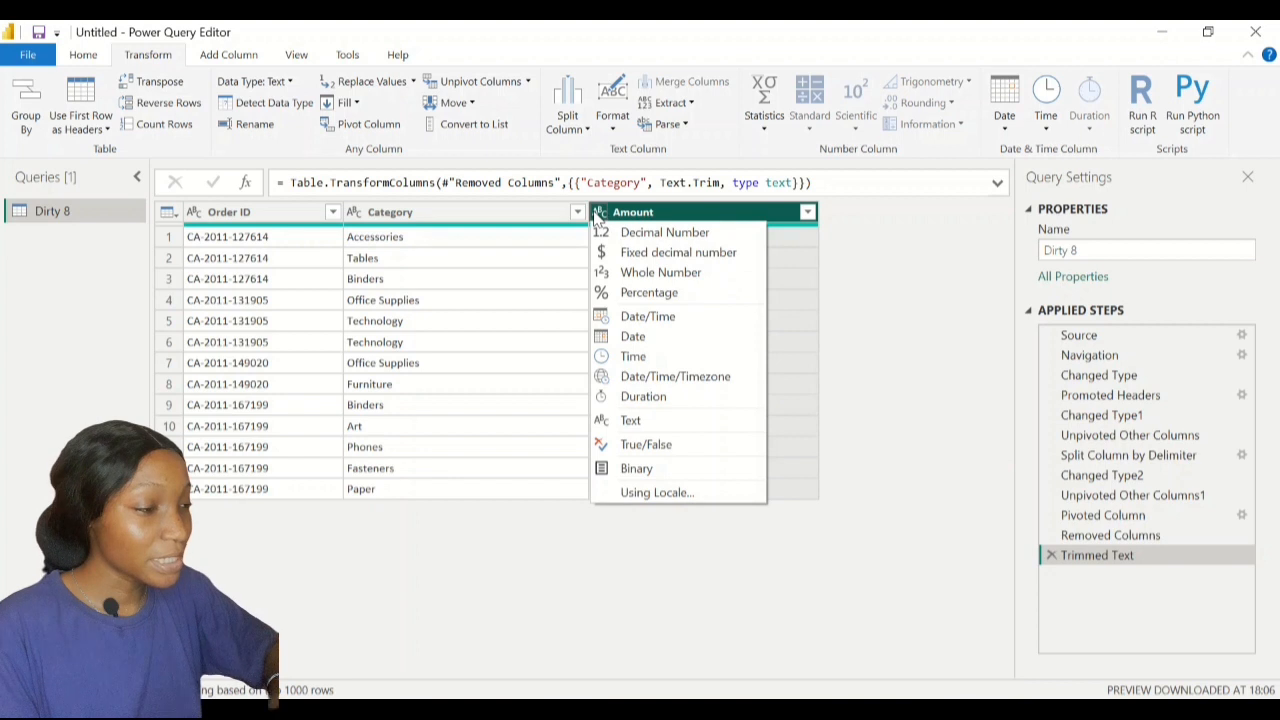
{"action": "left_click", "coordinate": [652, 232]}
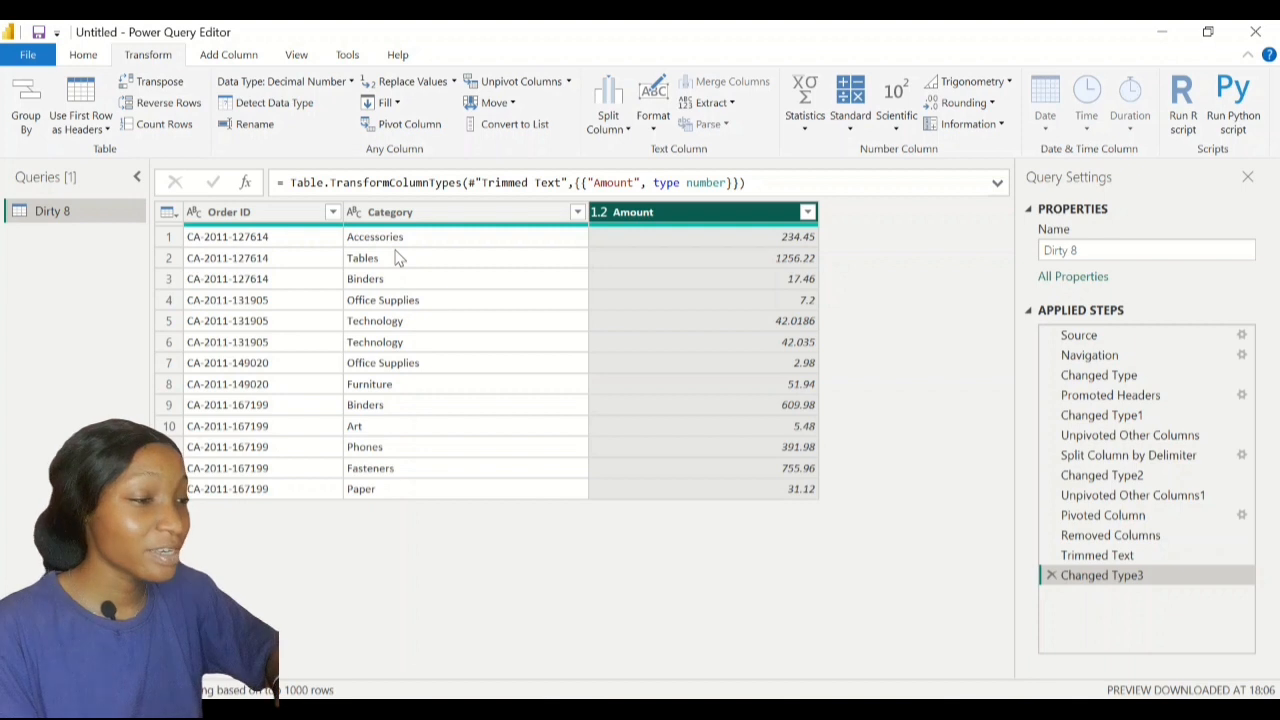
{"action": "left_click", "coordinate": [610, 704]}
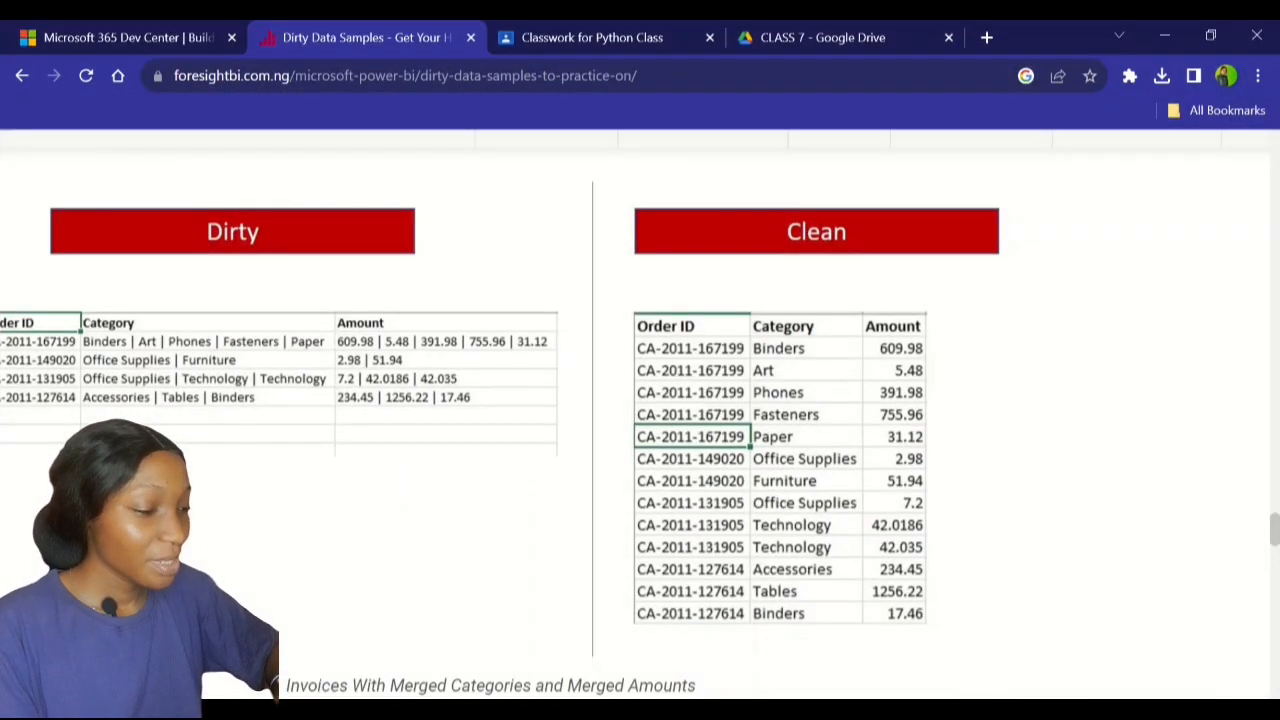
{"action": "key", "text": "alt+Tab"}
{"action": "key", "text": "alt+Tab"}
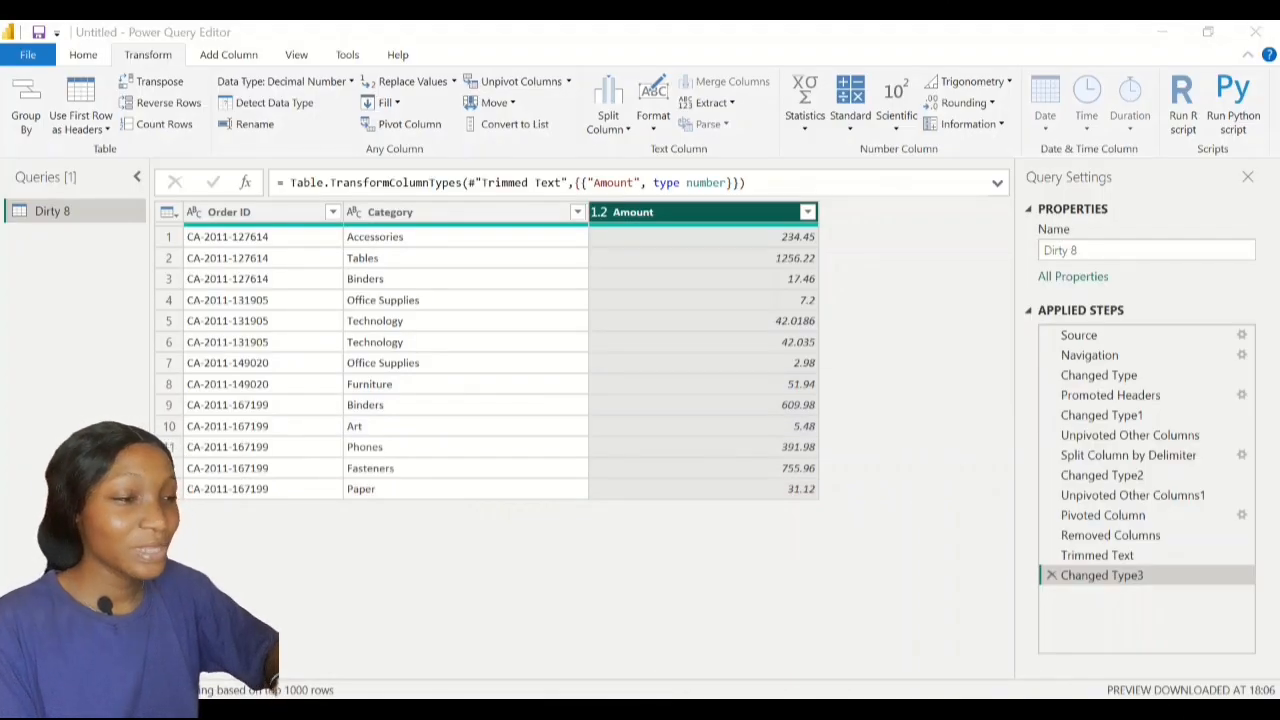